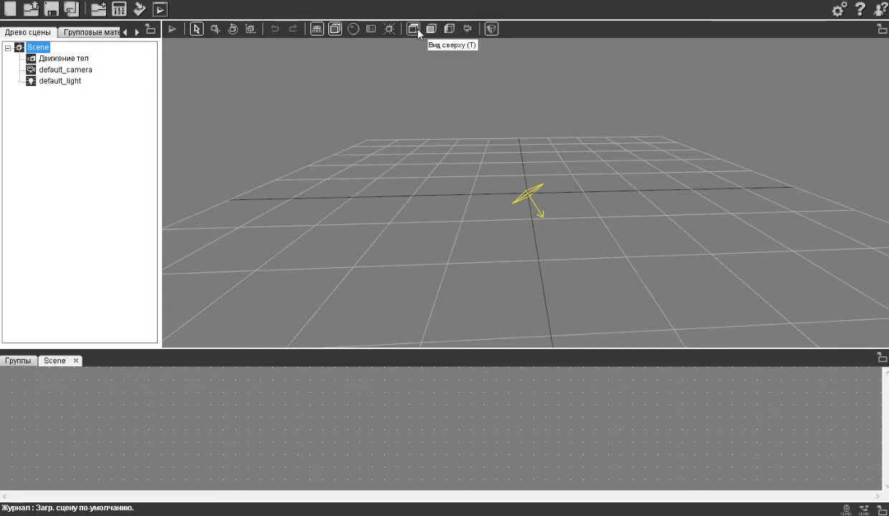
- Open the project settings to review their fields, and cancel the dialog
{"action": "left_click", "coordinate": [492, 29]}
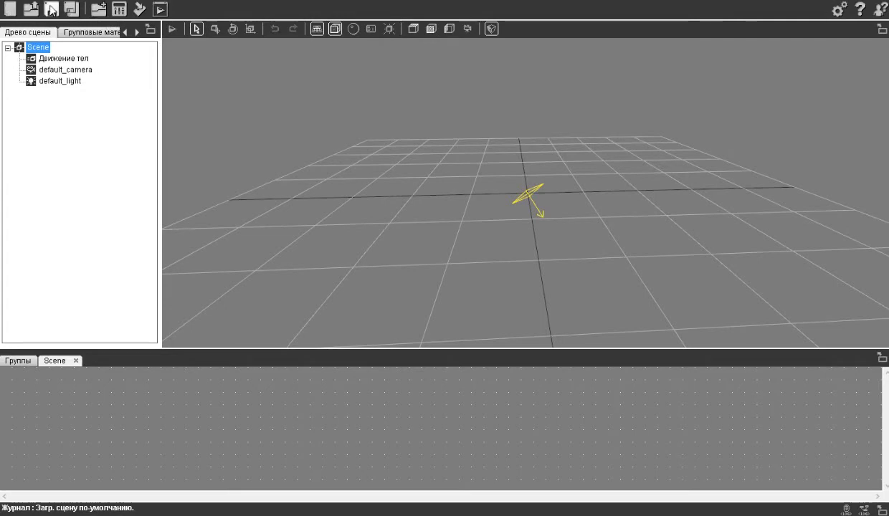
{"action": "left_click", "coordinate": [119, 11]}
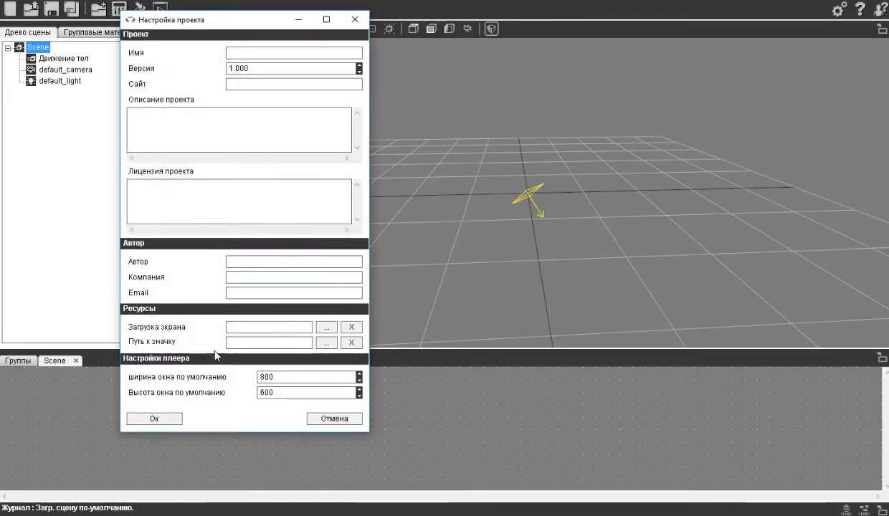
{"action": "left_click", "coordinate": [343, 420]}
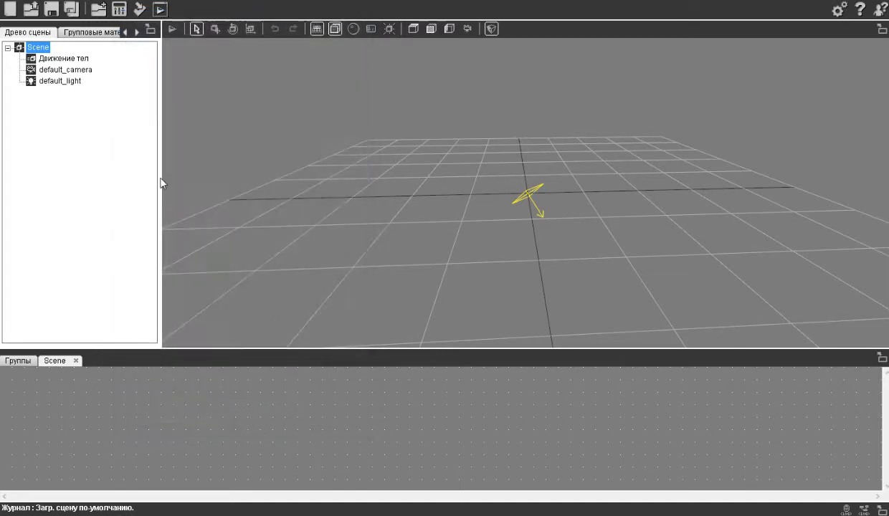
- Try exporting the scene to OpenSpace3D Player, declining to save the scene first
{"action": "left_click", "coordinate": [141, 10]}
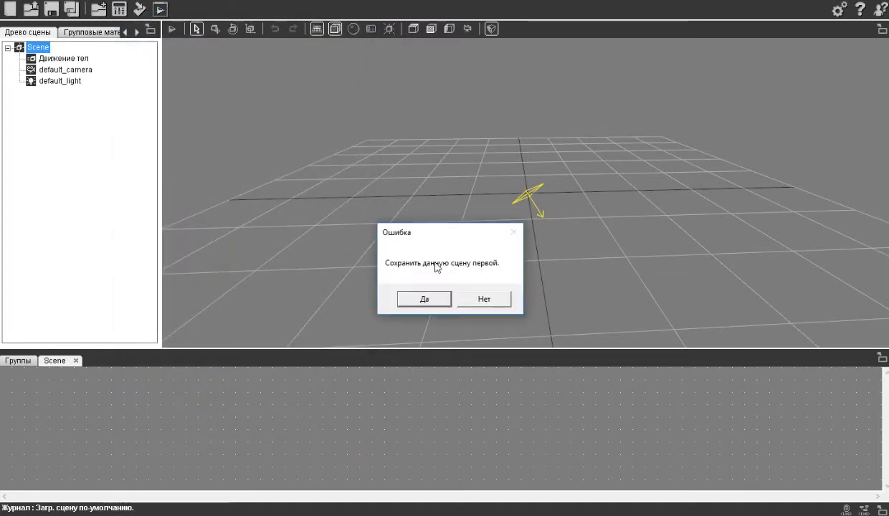
{"action": "left_click", "coordinate": [485, 299]}
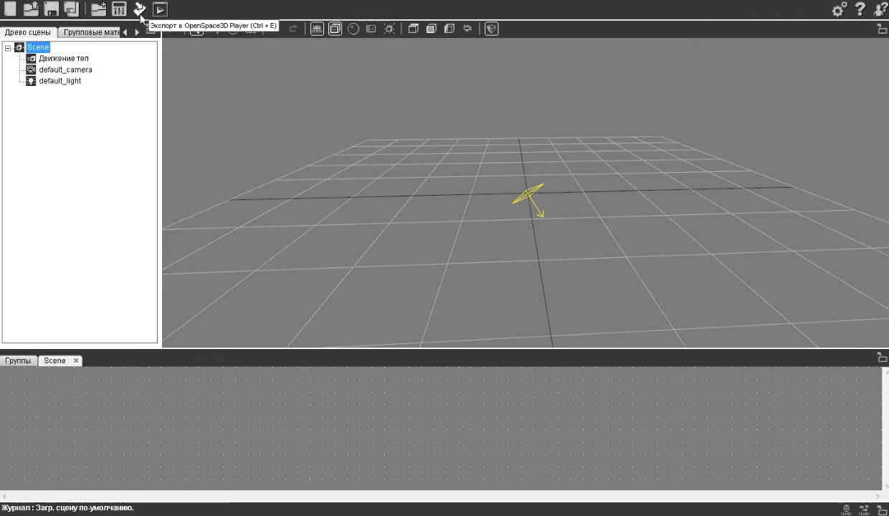
{"action": "left_click", "coordinate": [140, 10]}
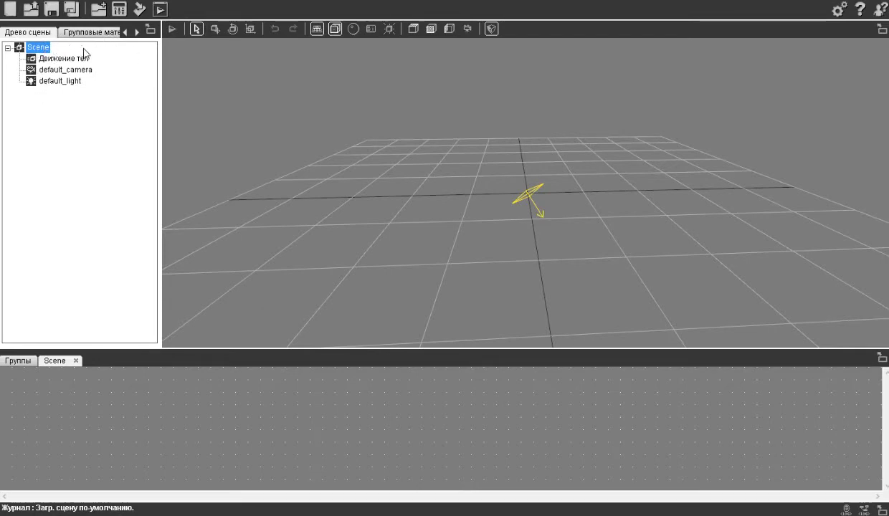
- Try HDR and SSAO in the scene's visualization settings, switching each back off, and close the settings
{"action": "right_click", "coordinate": [40, 48]}
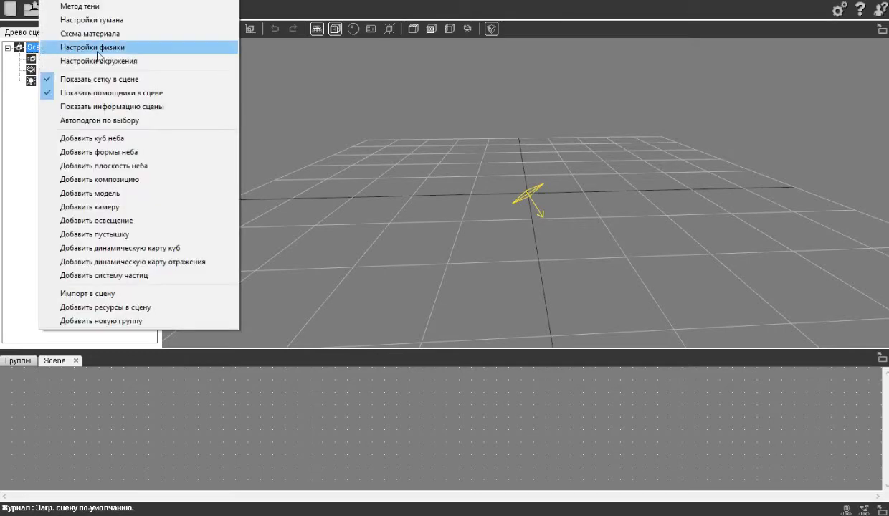
{"action": "left_click", "coordinate": [101, 5]}
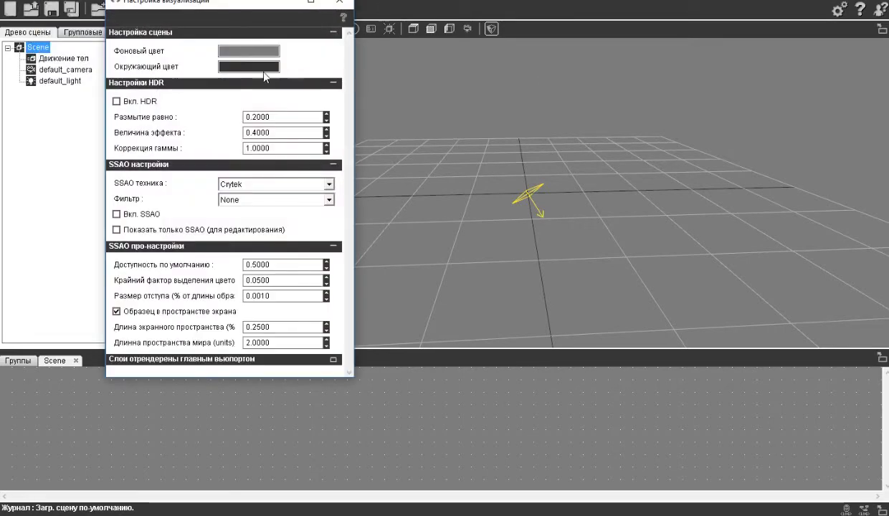
{"action": "left_click", "coordinate": [116, 101]}
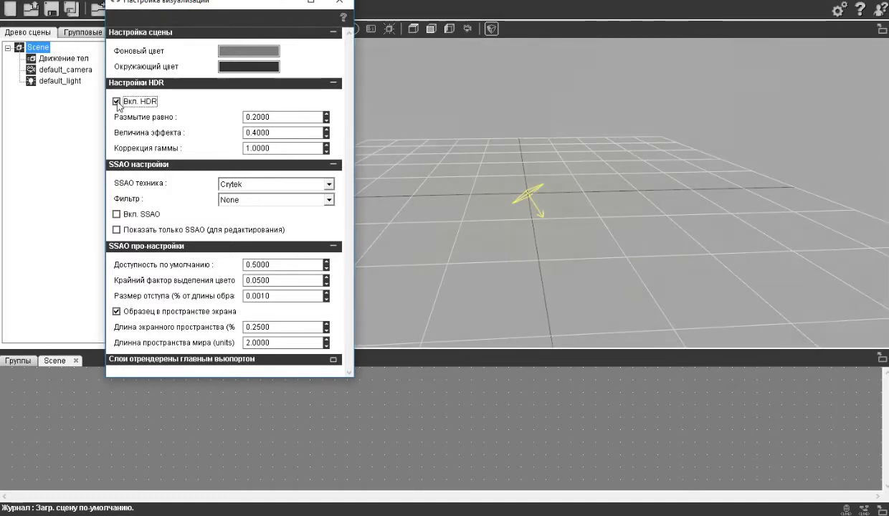
{"action": "left_click", "coordinate": [117, 102]}
{"action": "left_click", "coordinate": [117, 215]}
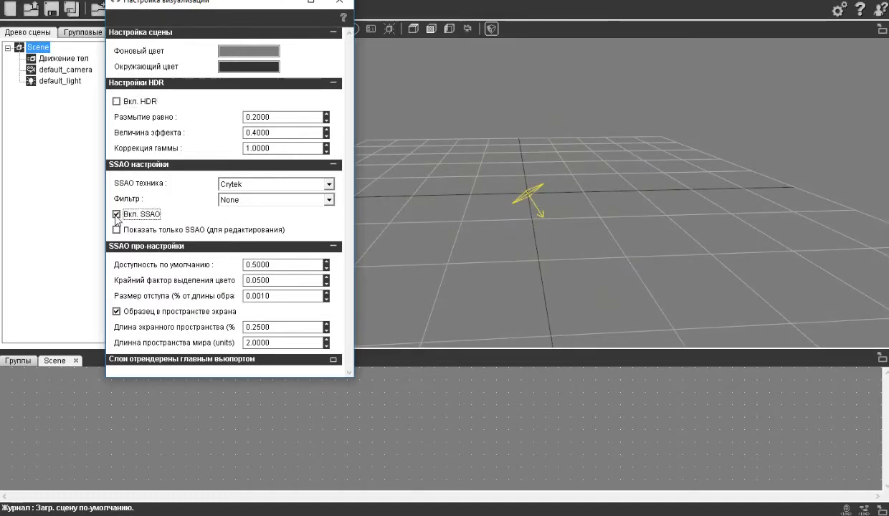
{"action": "left_click", "coordinate": [117, 214]}
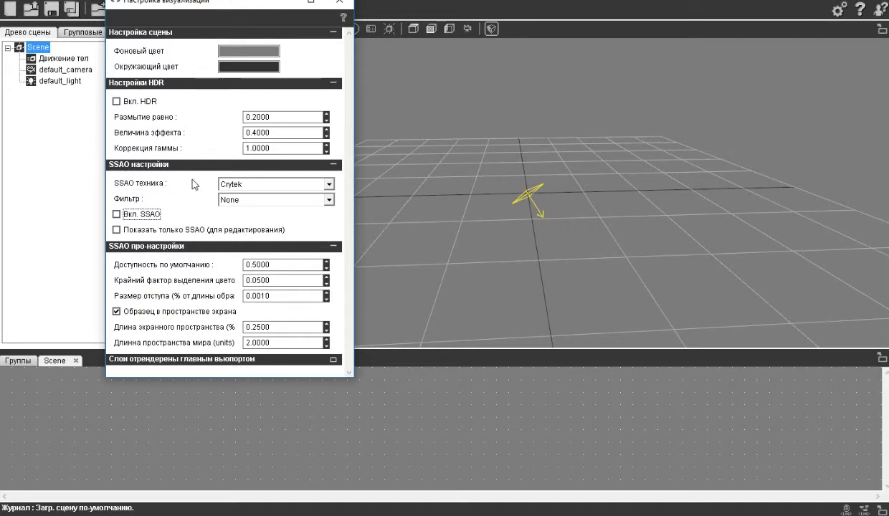
{"action": "left_click", "coordinate": [342, 6]}
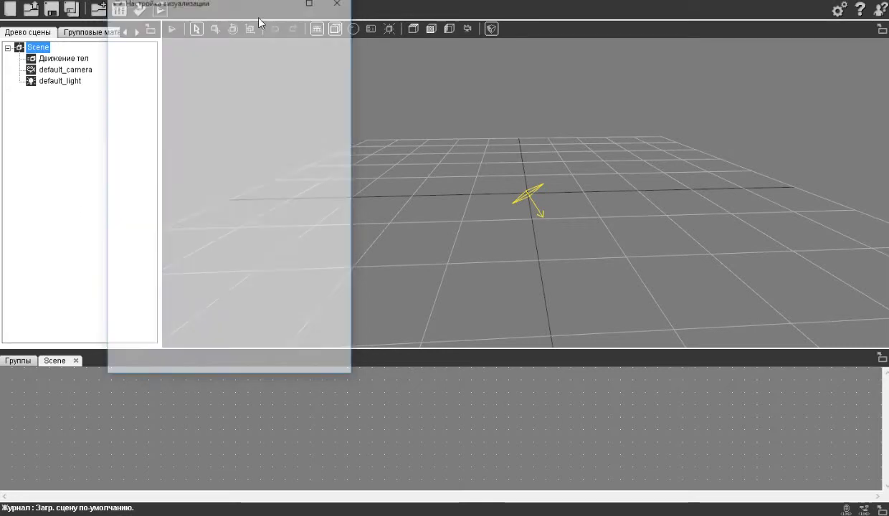
- Review the scene's shadow settings and the available shadow methods, keeping the method at none
{"action": "right_click", "coordinate": [33, 47]}
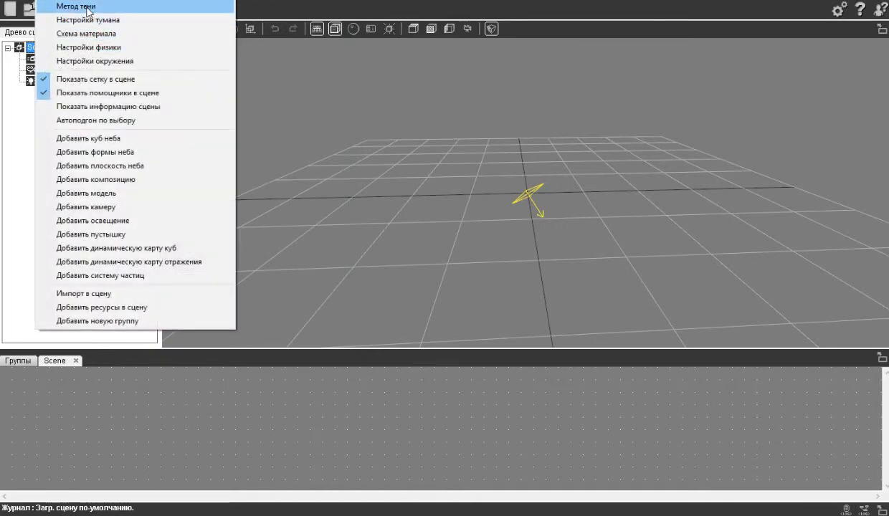
{"action": "left_click", "coordinate": [86, 9]}
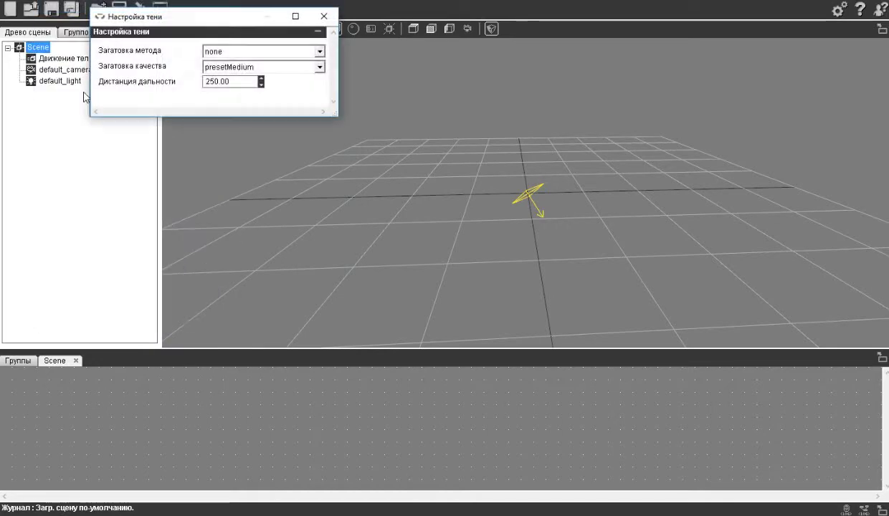
{"action": "left_click", "coordinate": [247, 51]}
{"action": "left_click", "coordinate": [254, 64]}
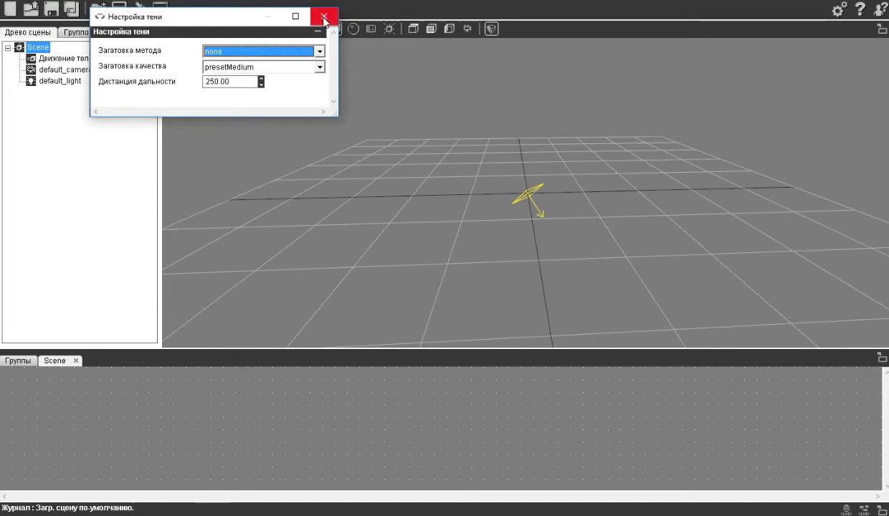
{"action": "left_click", "coordinate": [325, 16]}
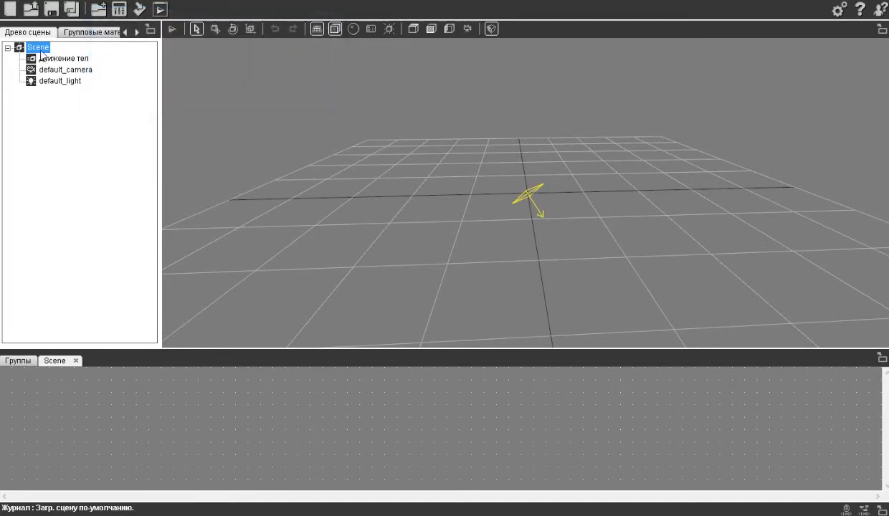
- Review the fog modes offered in the scene's fog settings, and close them
{"action": "right_click", "coordinate": [41, 49]}
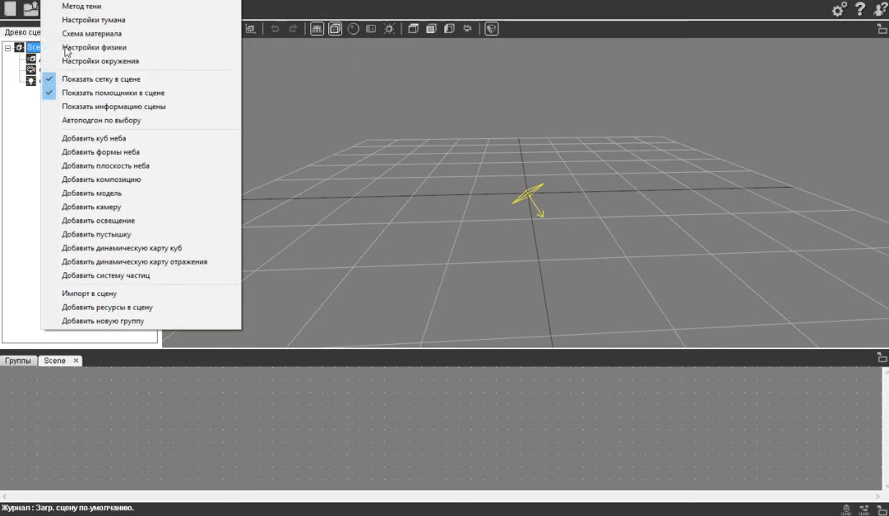
{"action": "left_click", "coordinate": [92, 20]}
{"action": "left_click", "coordinate": [233, 52]}
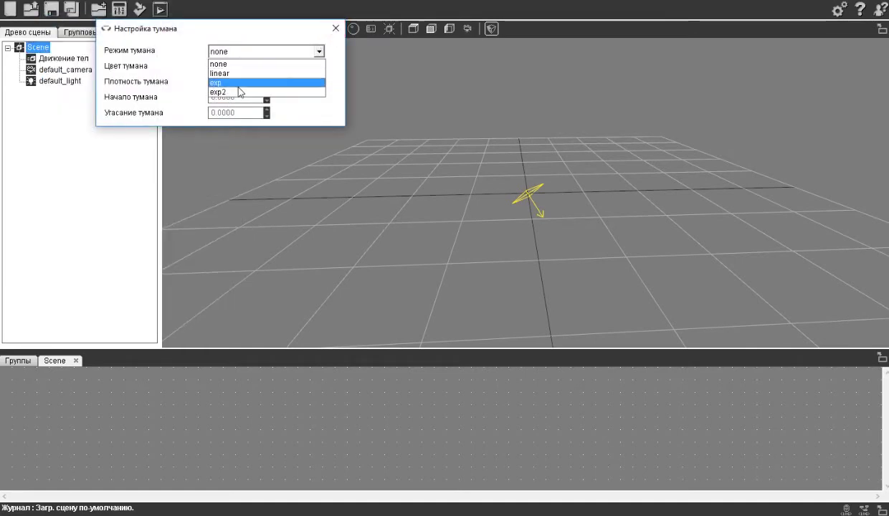
{"action": "left_click", "coordinate": [335, 33]}
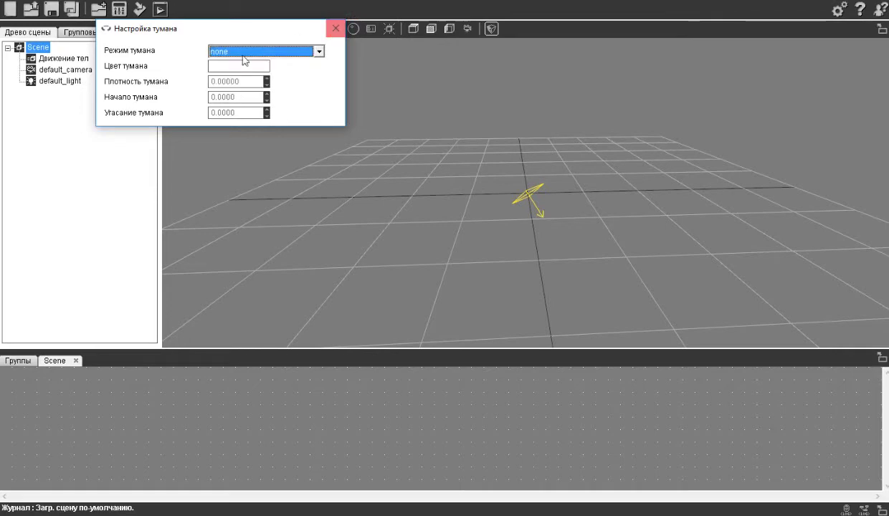
{"action": "left_click", "coordinate": [335, 30]}
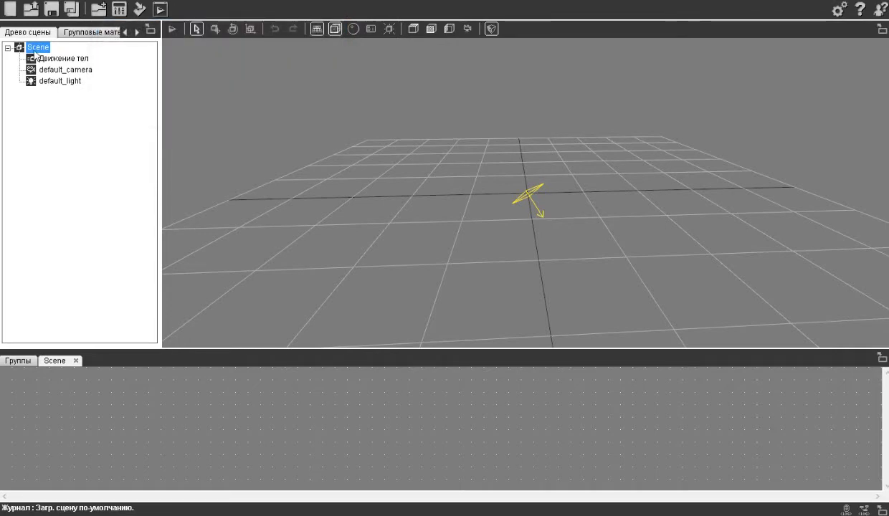
- Check the scene's material scheme and its physics settings, closing each dialog
{"action": "right_click", "coordinate": [34, 49]}
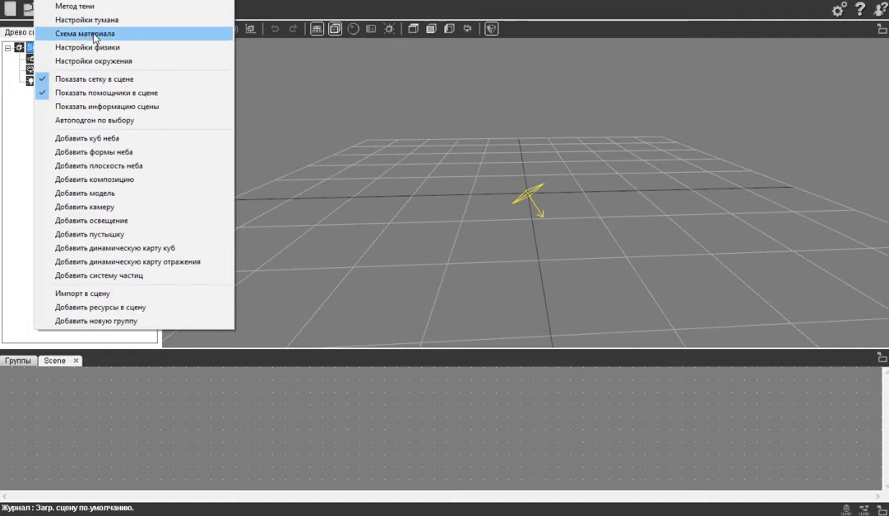
{"action": "left_click", "coordinate": [96, 36]}
{"action": "left_click", "coordinate": [503, 299]}
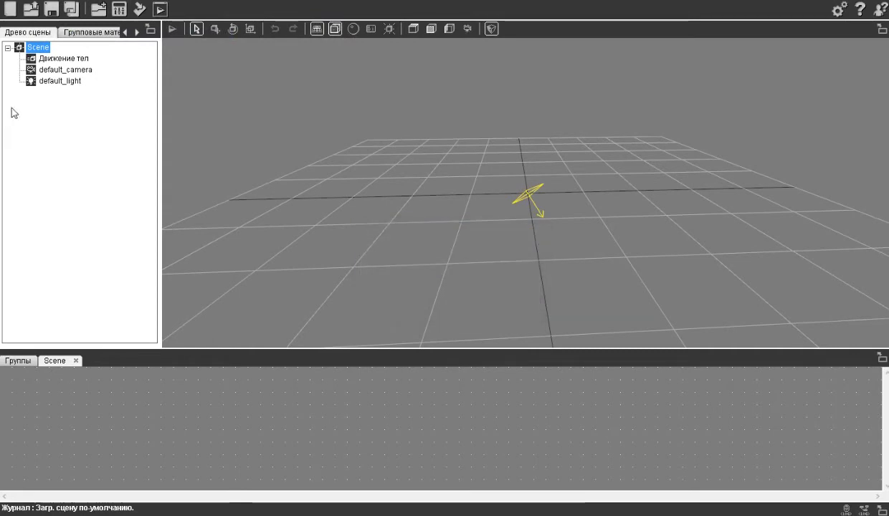
{"action": "right_click", "coordinate": [45, 49]}
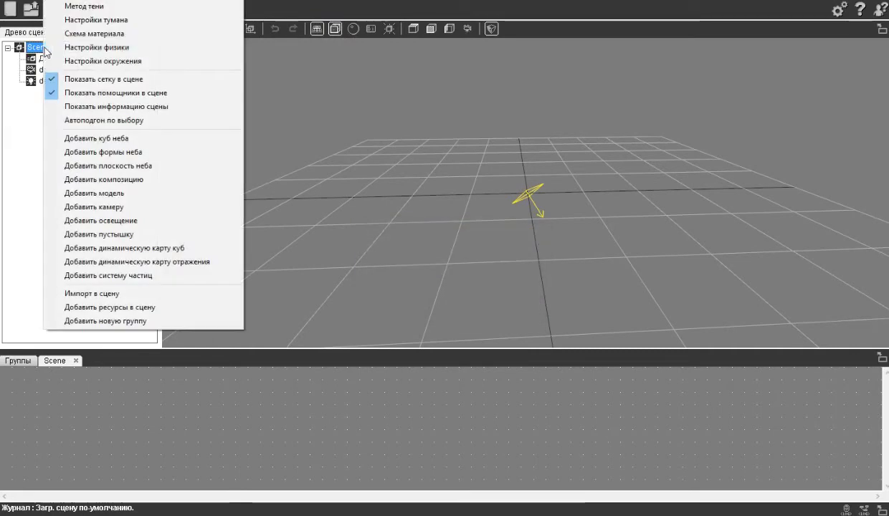
{"action": "left_click", "coordinate": [98, 47]}
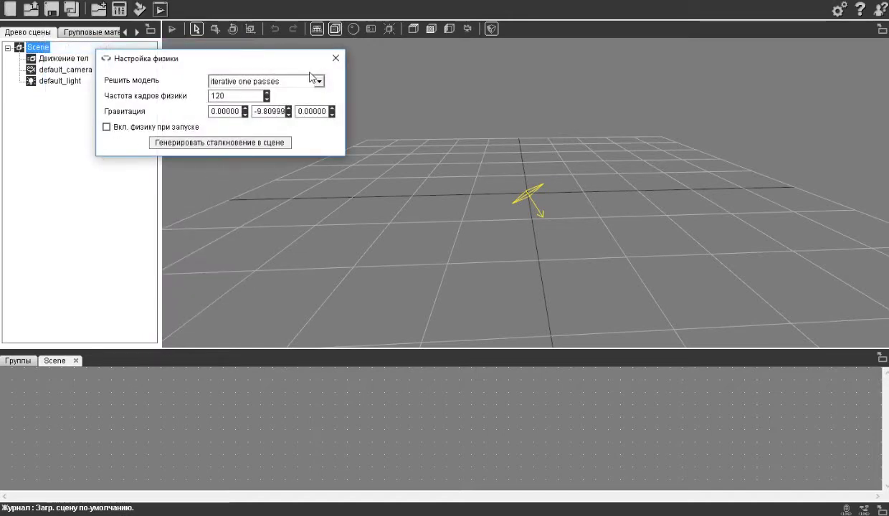
{"action": "left_click", "coordinate": [335, 60]}
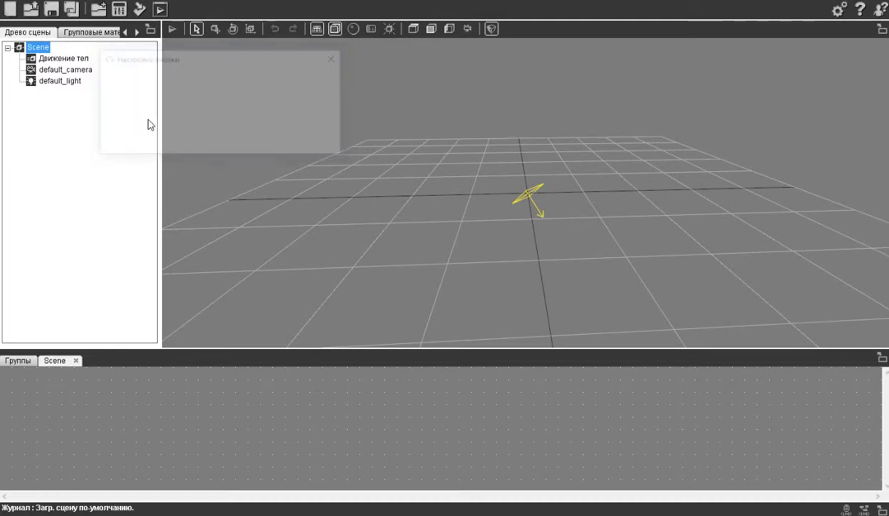
- Open the scene's environment settings, review the sky and water options, and start the environment simulation
{"action": "right_click", "coordinate": [54, 59]}
{"action": "left_click", "coordinate": [190, 61]}
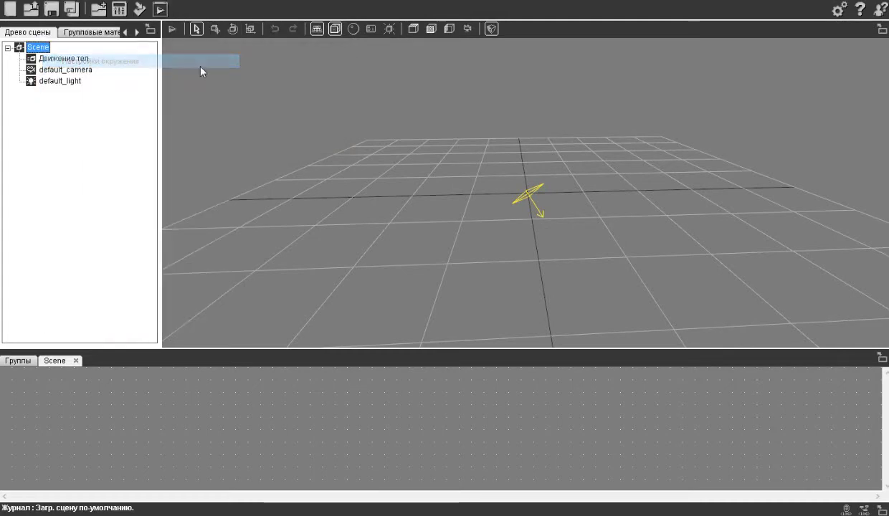
{"action": "left_click_drag", "start_coordinate": [159, 76], "coordinate": [605, 61]}
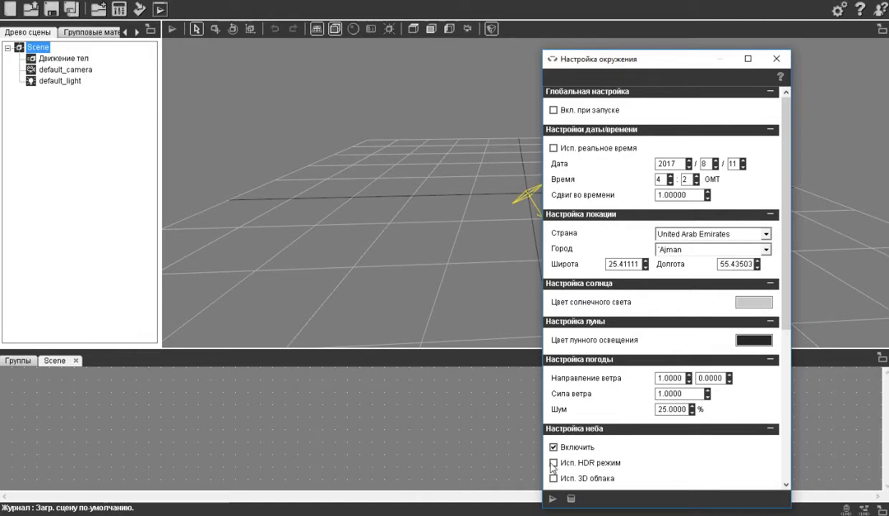
{"action": "left_click_drag", "start_coordinate": [789, 273], "coordinate": [787, 442]}
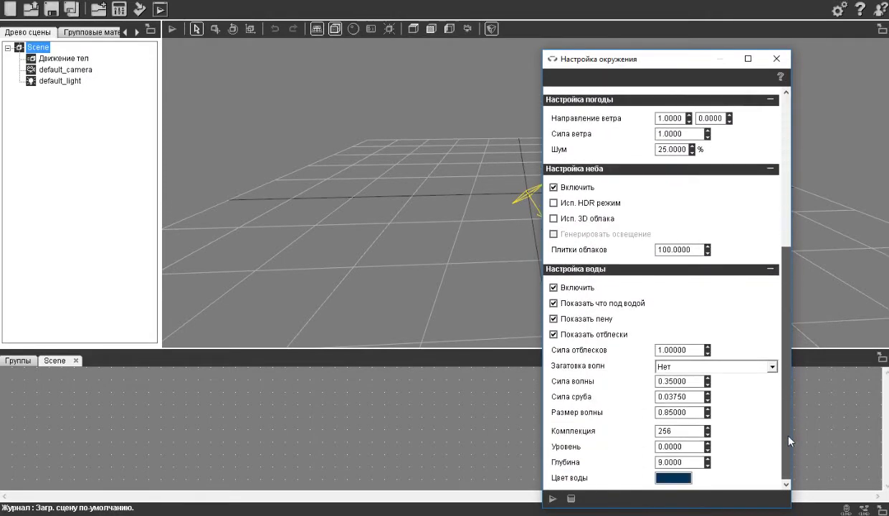
{"action": "left_click", "coordinate": [552, 498]}
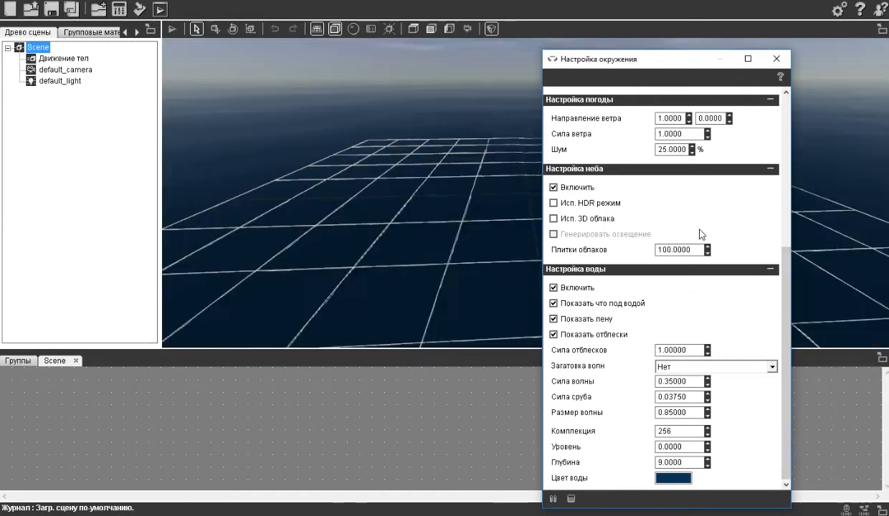
- Try the Океан wave preset for the water, and set the preset to Гладкая вода
{"action": "right_click_drag", "start_coordinate": [358, 264], "coordinate": [512, 293]}
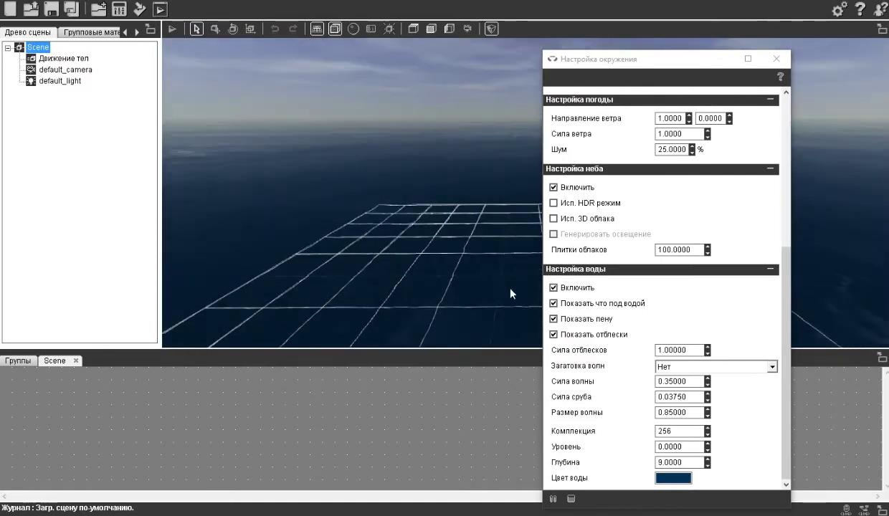
{"action": "left_click", "coordinate": [692, 367]}
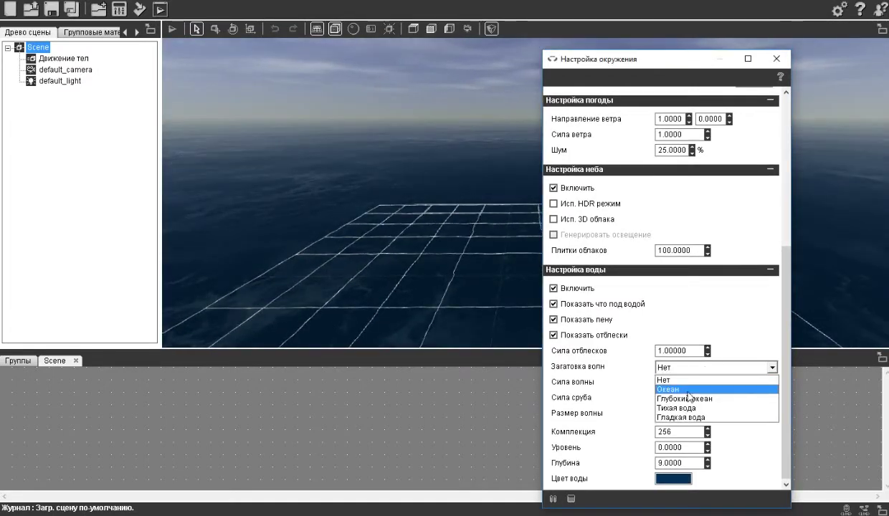
{"action": "left_click", "coordinate": [687, 392]}
{"action": "left_click", "coordinate": [693, 367]}
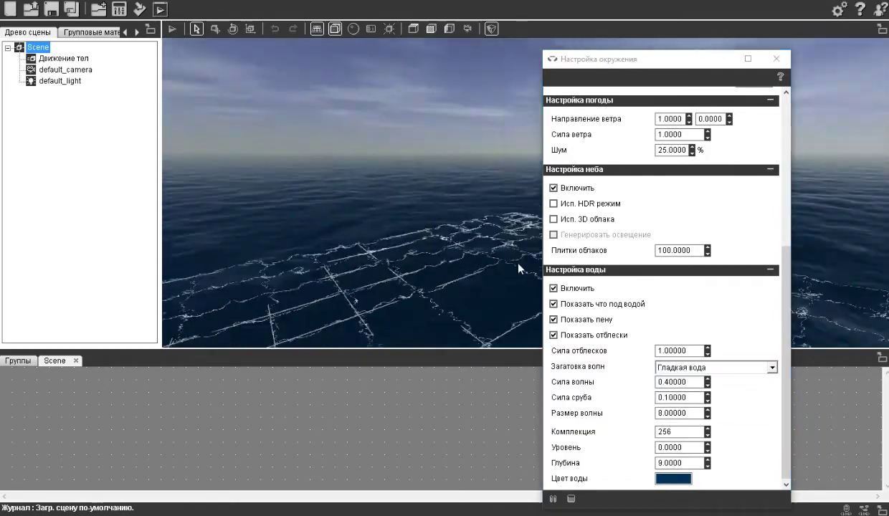
- Hide the grid in the 3D scene and reposition the environment settings window
{"action": "left_click_drag", "start_coordinate": [399, 289], "coordinate": [400, 177]}
{"action": "left_click", "coordinate": [317, 28]}
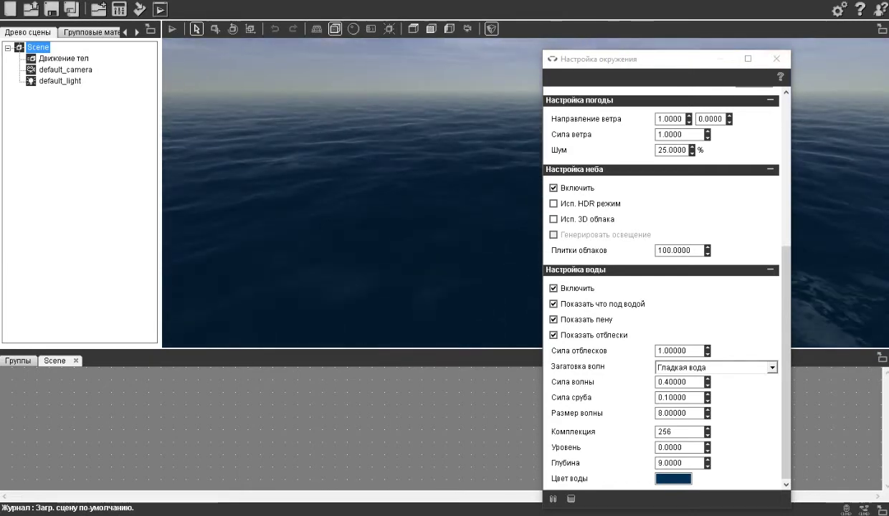
{"action": "left_click", "coordinate": [571, 500]}
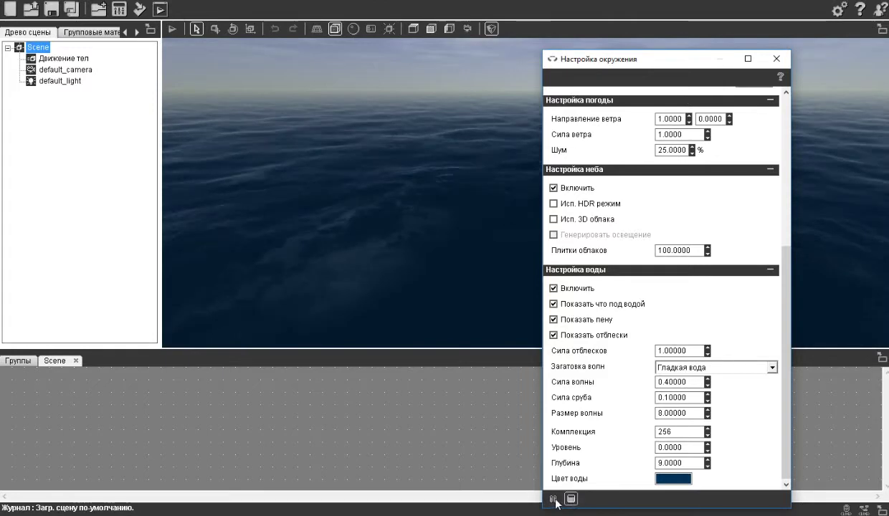
{"action": "left_click_drag", "start_coordinate": [600, 62], "coordinate": [620, 15]}
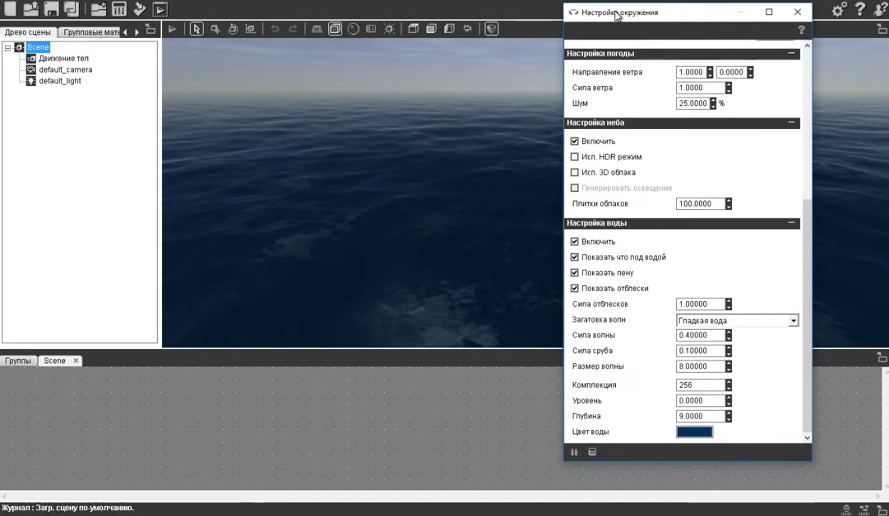
- Pause and resume the environment simulation, stop it completely, and close the environment settings
{"action": "left_click", "coordinate": [592, 452]}
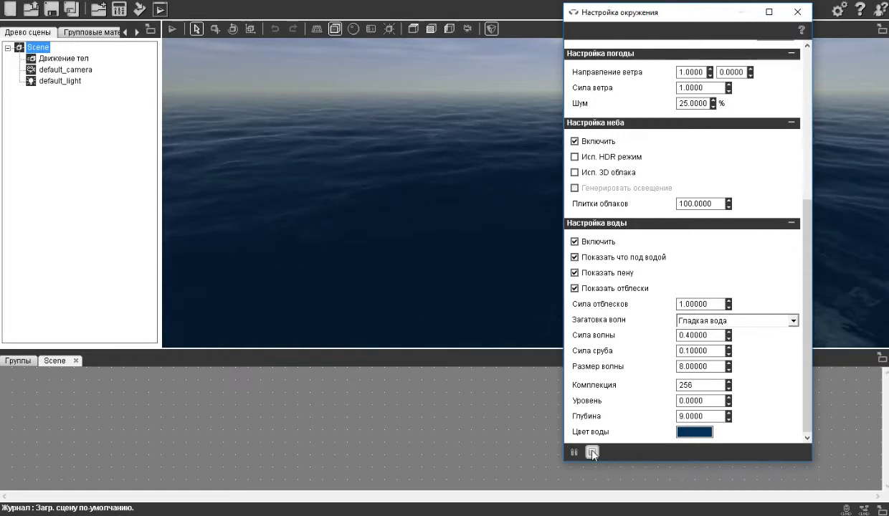
{"action": "left_click", "coordinate": [573, 452]}
{"action": "left_click", "coordinate": [592, 452]}
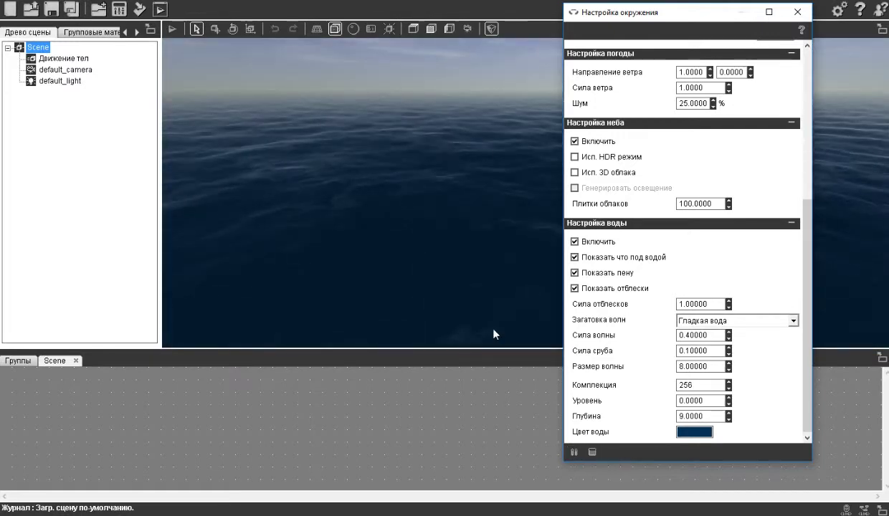
{"action": "left_click", "coordinate": [593, 453]}
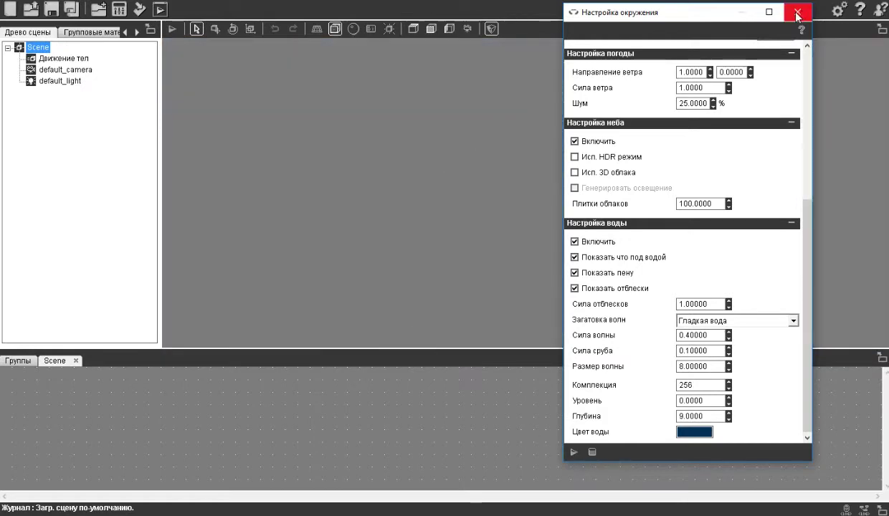
{"action": "scroll", "coordinate": [739, 167], "scroll_direction": "up", "scroll_amount": 3}
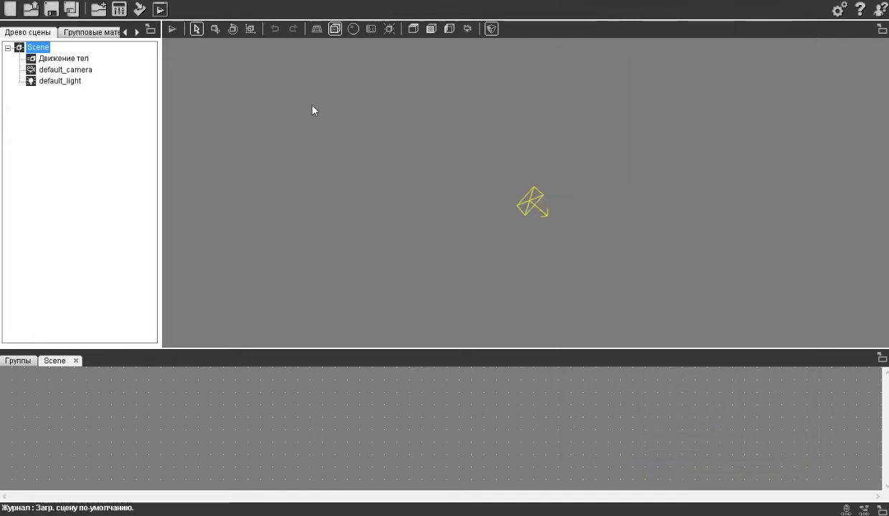
- Show the group overview, nudge the Scene group's block slightly upward, and reopen that group
{"action": "left_click", "coordinate": [18, 363]}
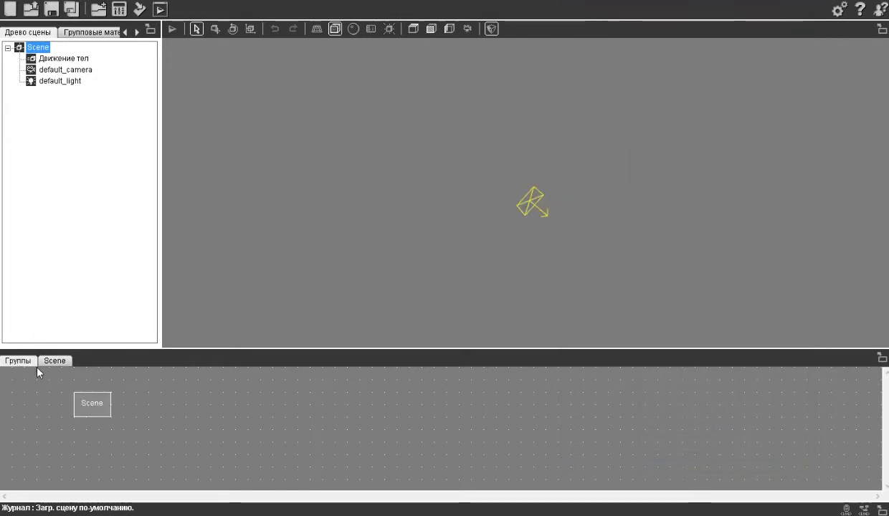
{"action": "mouse_move", "coordinate": [85, 406]}
{"action": "left_mouse_down"}
{"action": "mouse_move", "coordinate": [217, 414]}
{"action": "mouse_move", "coordinate": [84, 396]}
{"action": "left_mouse_up"}
{"action": "double_click", "coordinate": [80, 394]}
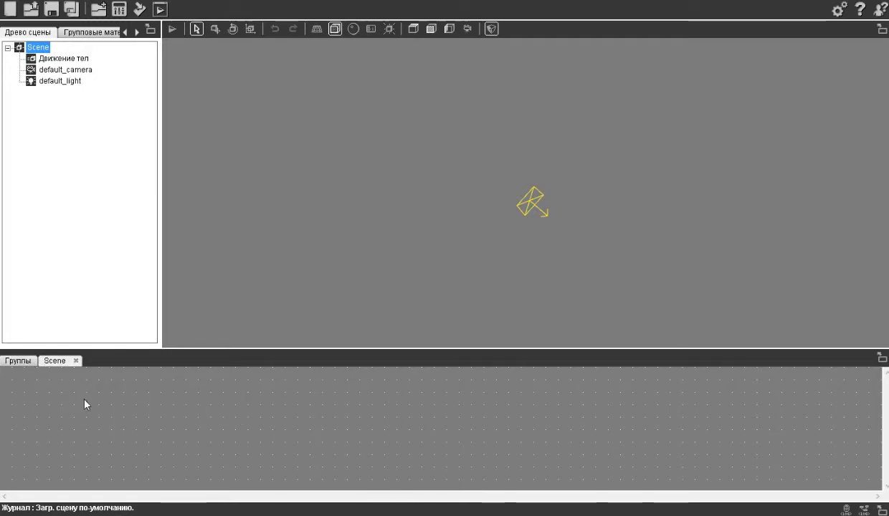
- Examine the PlugIT categories available for the Scene group, from input and maths through misc, navigation, network, object, physics and domotic
{"action": "right_click", "coordinate": [331, 406]}
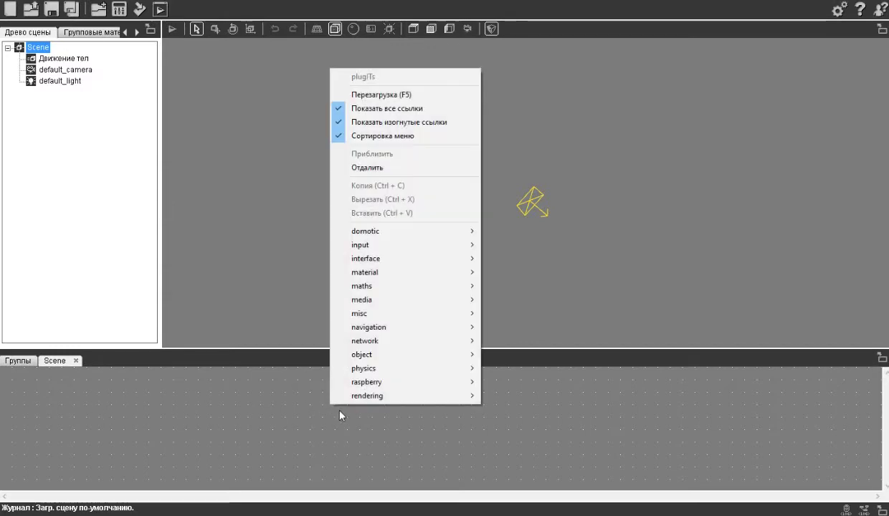
{"action": "mouse_move", "coordinate": [388, 246]}
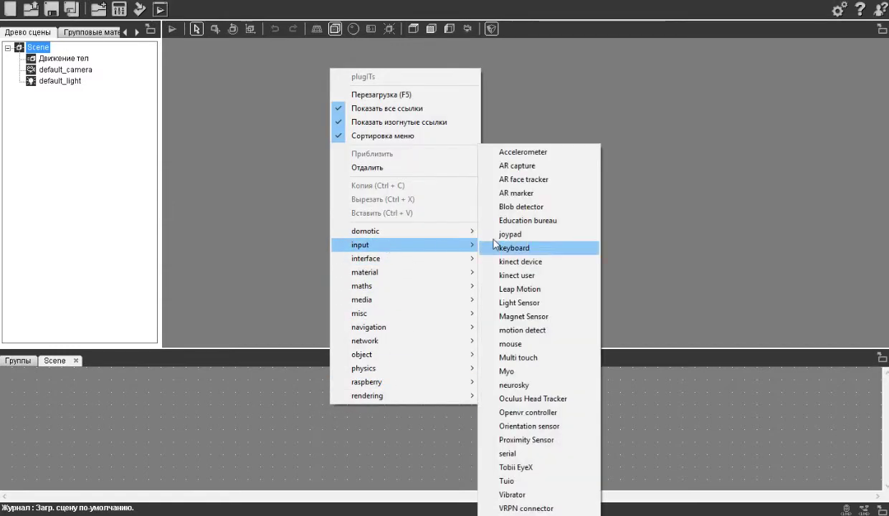
{"action": "mouse_move", "coordinate": [383, 263]}
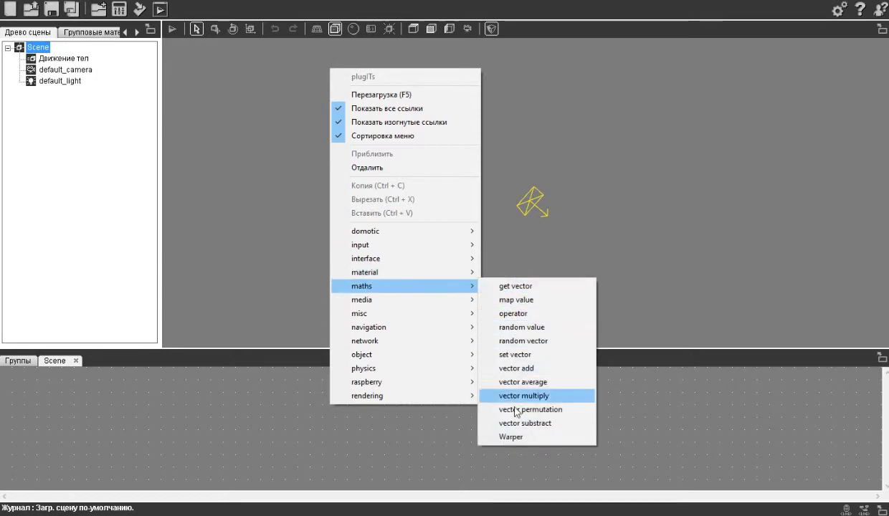
{"action": "mouse_move", "coordinate": [354, 302]}
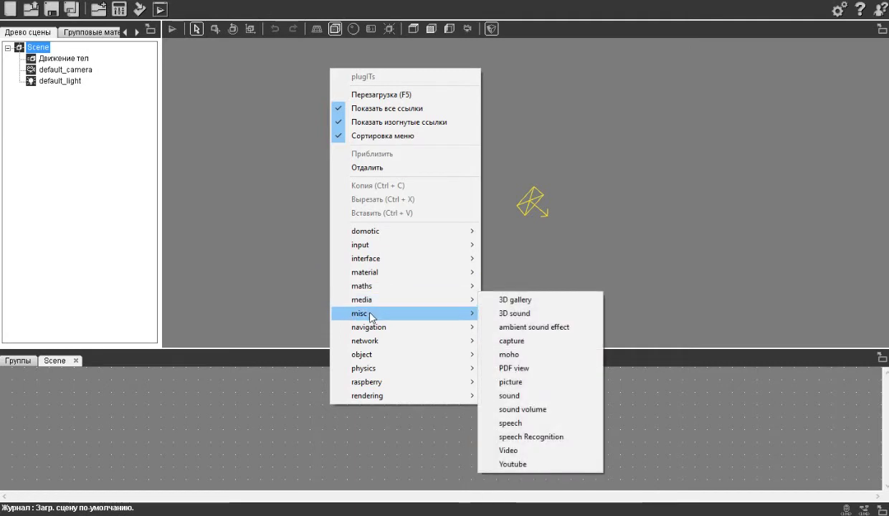
{"action": "mouse_move", "coordinate": [369, 316]}
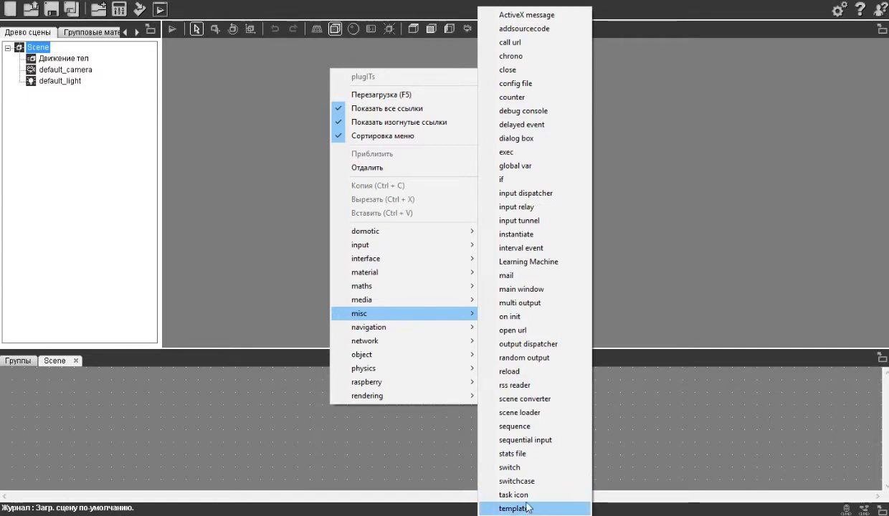
{"action": "mouse_move", "coordinate": [379, 333]}
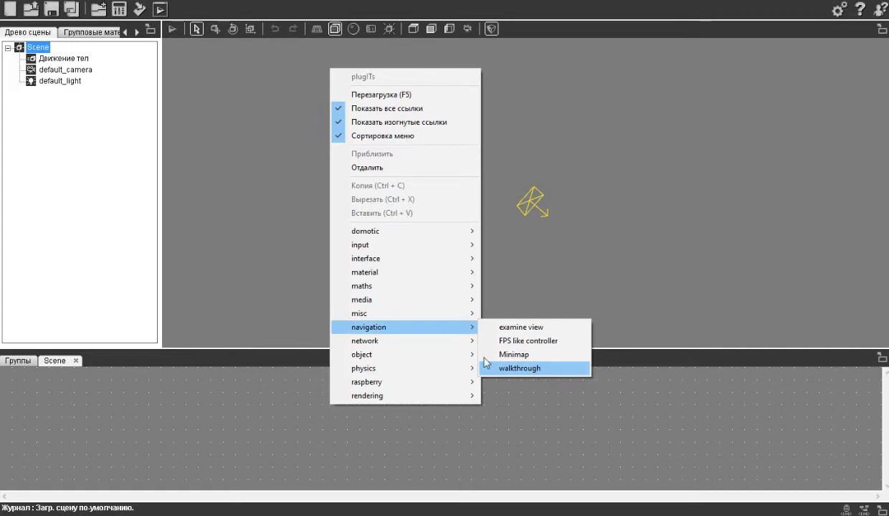
{"action": "mouse_move", "coordinate": [427, 349]}
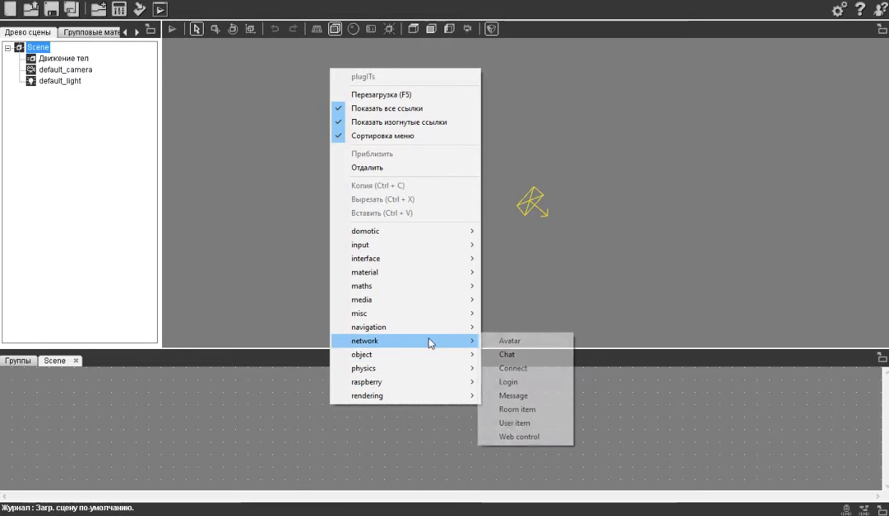
{"action": "mouse_move", "coordinate": [405, 361]}
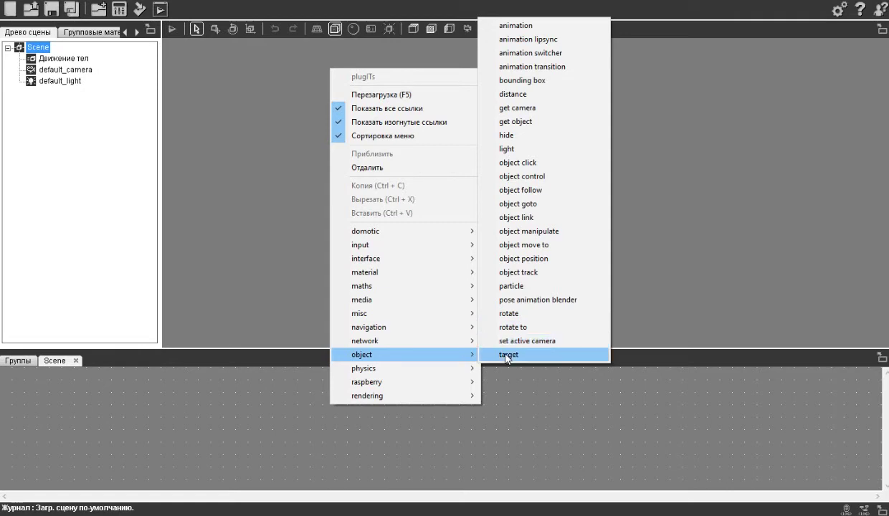
{"action": "mouse_move", "coordinate": [385, 370]}
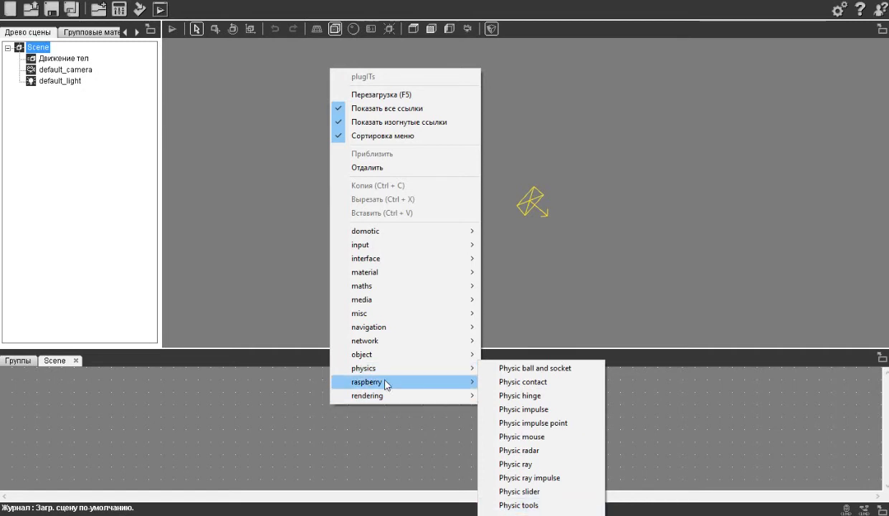
{"action": "mouse_move", "coordinate": [362, 388]}
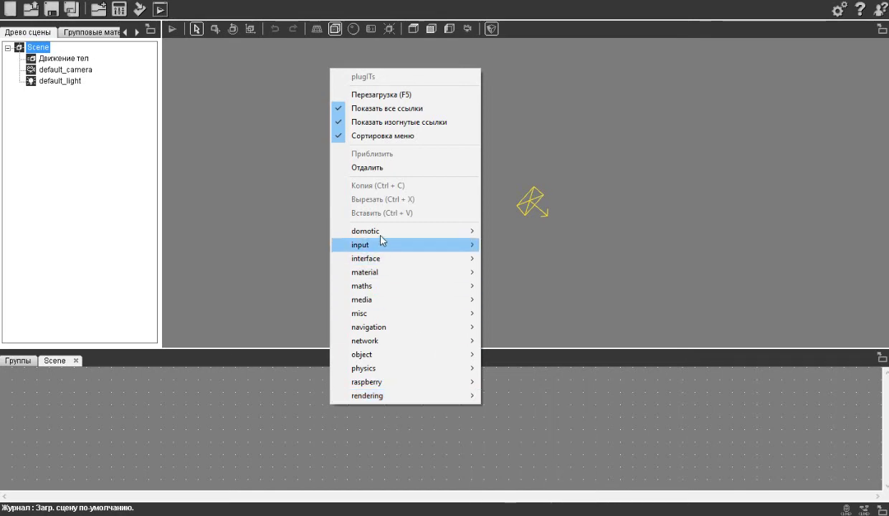
{"action": "mouse_move", "coordinate": [373, 231]}
{"action": "left_click", "coordinate": [568, 313]}
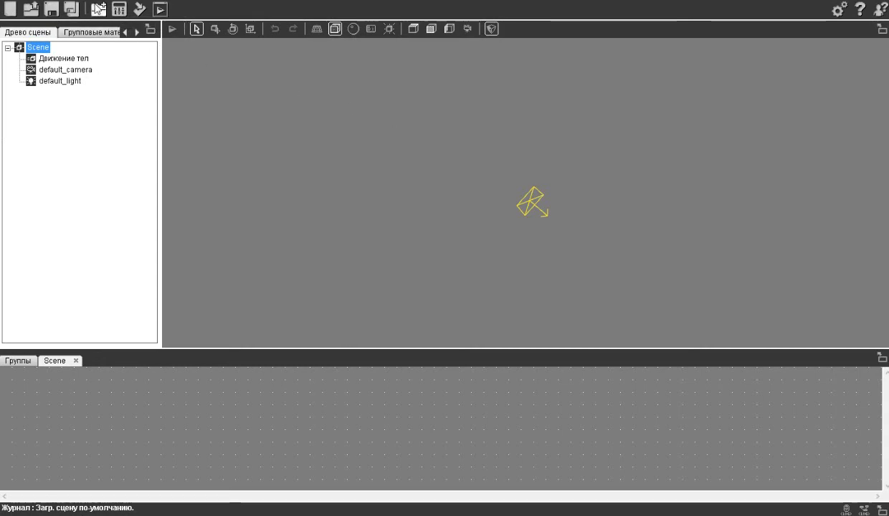
- Import prim_cube.mesh from the assets/primitives folder into the scene, using the standard file formats option
{"action": "left_click", "coordinate": [96, 8]}
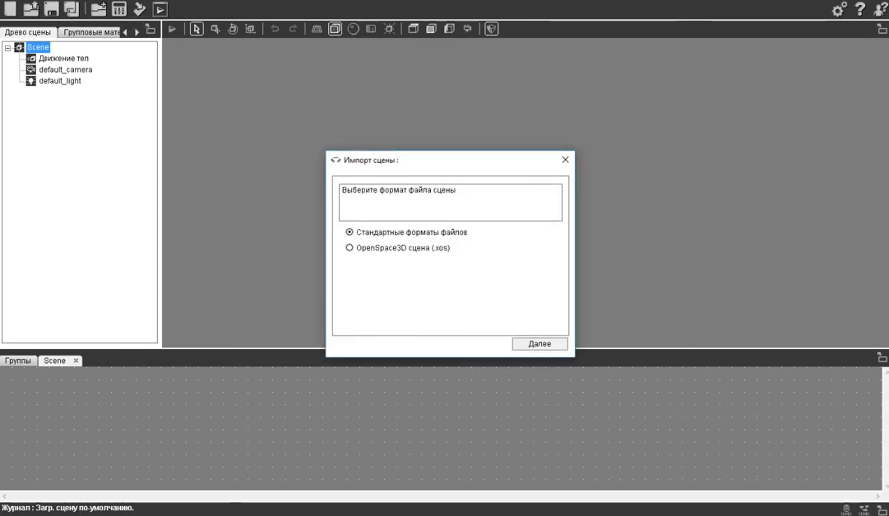
{"action": "left_click", "coordinate": [536, 344]}
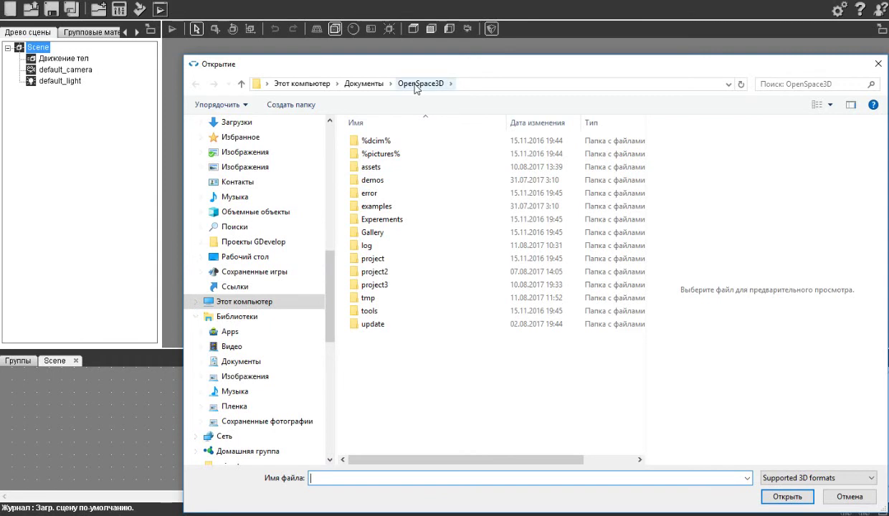
{"action": "double_click", "coordinate": [368, 169]}
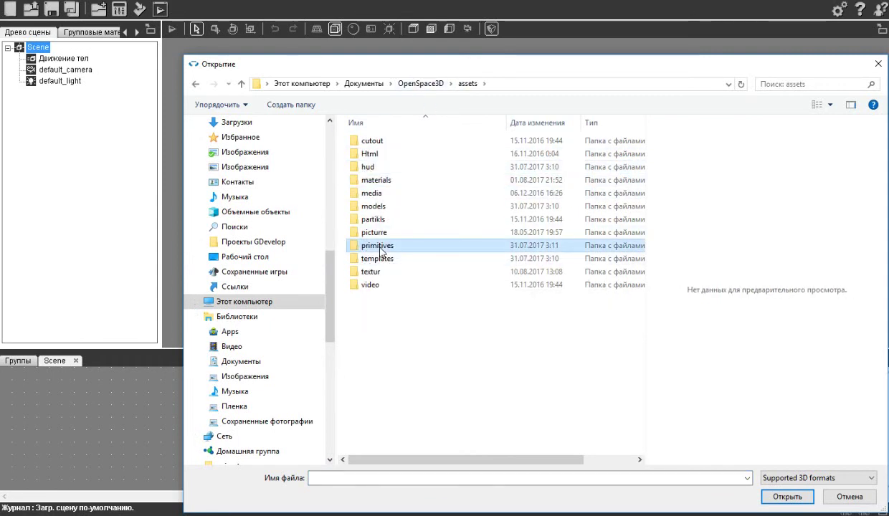
{"action": "double_click", "coordinate": [378, 246]}
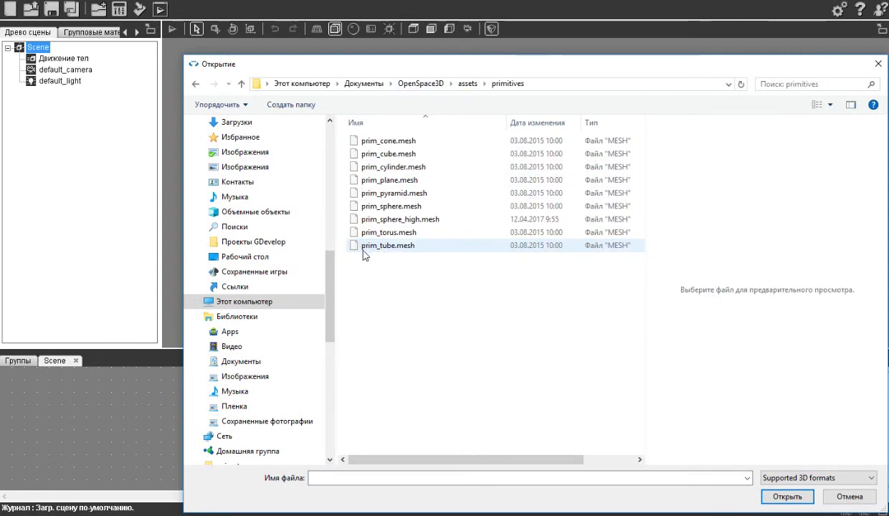
{"action": "double_click", "coordinate": [388, 153]}
{"action": "left_click", "coordinate": [541, 344]}
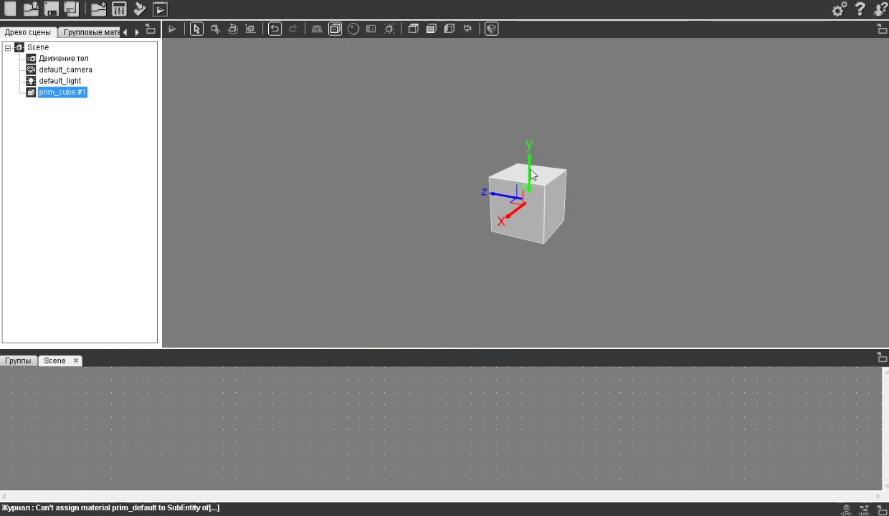
- Raise the cube slightly along the Y axis and try switching it to the rotation and scale gizmos
{"action": "key", "text": "2"}
{"action": "left_click_drag", "start_coordinate": [530, 175], "coordinate": [531, 164]}
{"action": "key", "text": "Tab"}
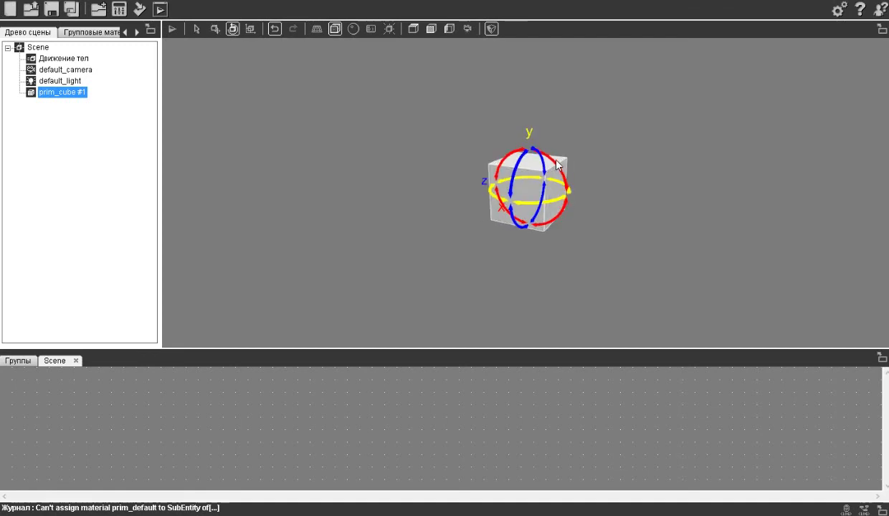
{"action": "key", "text": "4"}
{"action": "mouse_move", "coordinate": [497, 182]}
{"action": "middle_mouse_down"}
{"action": "mouse_move", "coordinate": [458, 195]}
{"action": "mouse_move", "coordinate": [496, 192]}
{"action": "mouse_move", "coordinate": [426, 169]}
{"action": "mouse_move", "coordinate": [496, 193]}
{"action": "middle_mouse_up"}
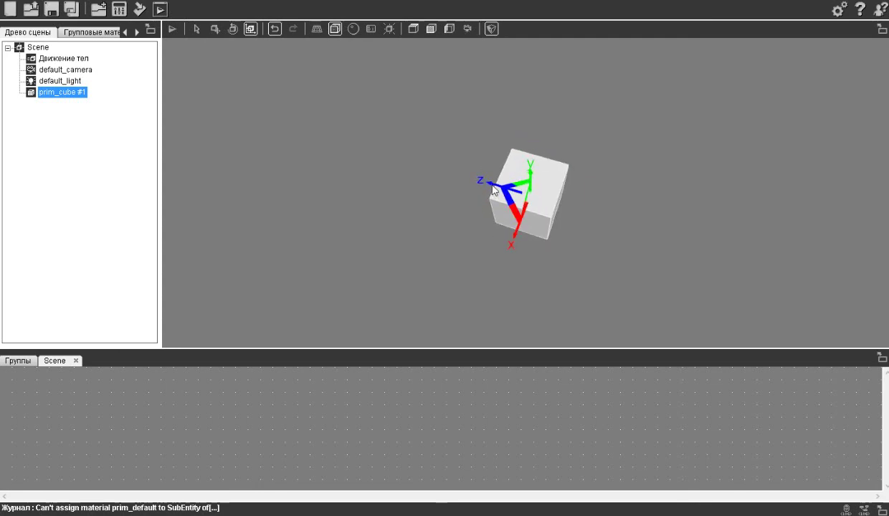
{"action": "left_click", "coordinate": [493, 190]}
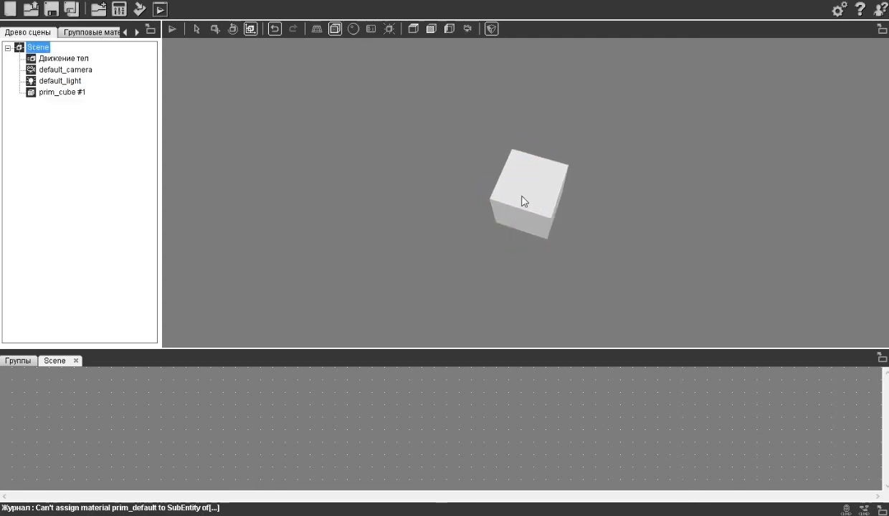
{"action": "left_click", "coordinate": [521, 202]}
{"action": "middle_click_drag", "start_coordinate": [514, 238], "coordinate": [475, 193]}
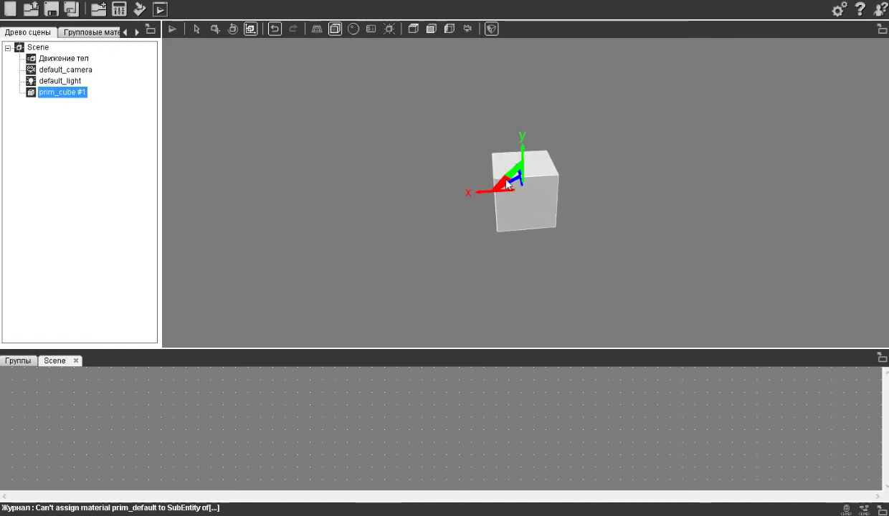
- Move the cube higher along the Y axis and display its rotation gizmo
{"action": "key", "text": "w"}
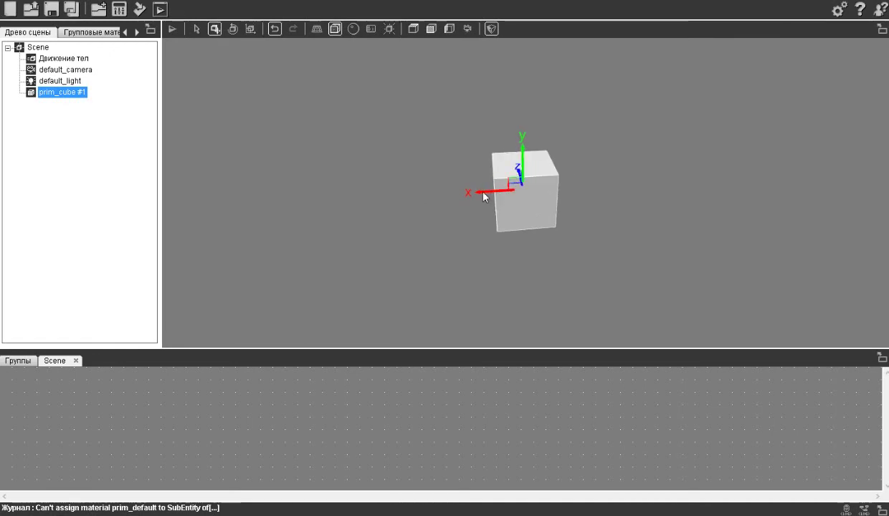
{"action": "middle_click_drag", "start_coordinate": [484, 196], "coordinate": [501, 175]}
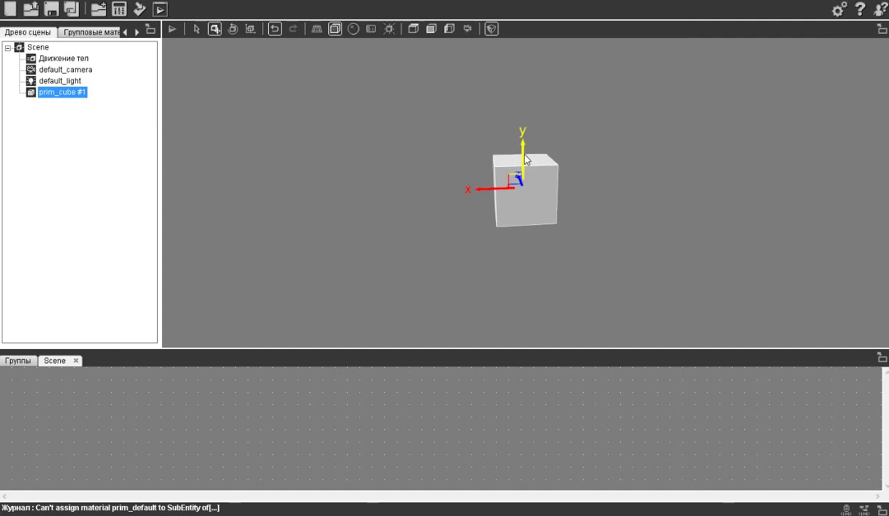
{"action": "left_click_drag", "start_coordinate": [526, 159], "coordinate": [528, 140]}
{"action": "key", "text": "e"}
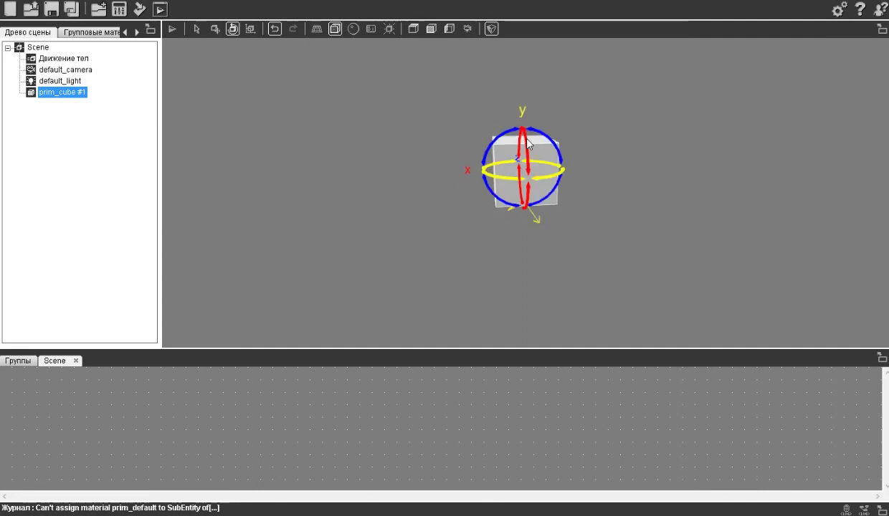
- Scale the cube into a large block by stretching it along the Y and X axes
{"action": "key", "text": "r"}
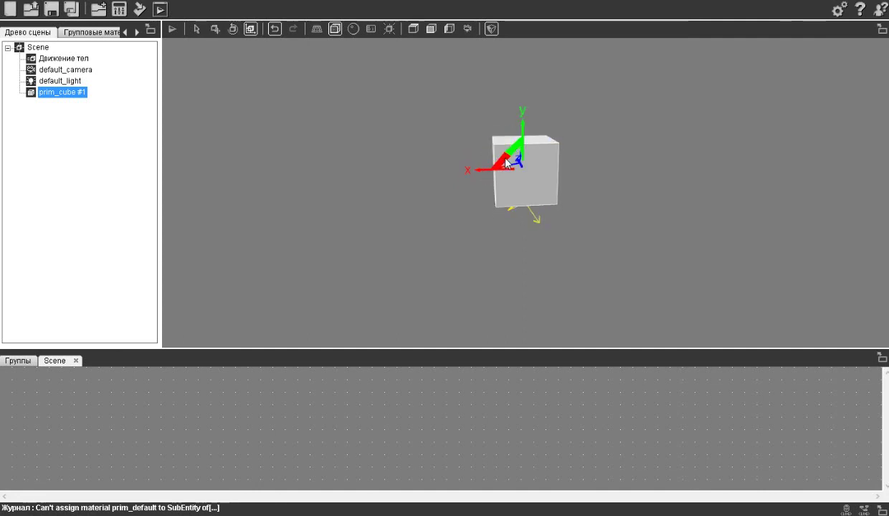
{"action": "left_click_drag", "start_coordinate": [515, 147], "coordinate": [527, 66]}
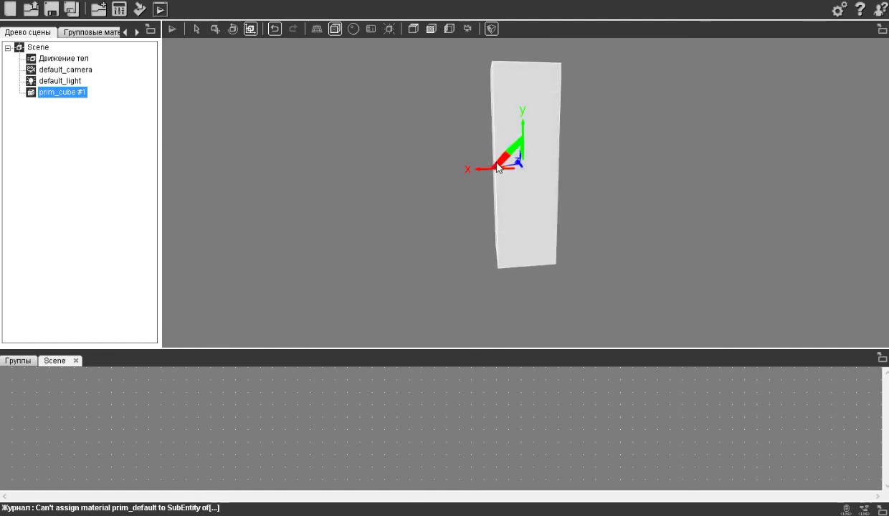
{"action": "middle_click_drag", "start_coordinate": [413, 180], "coordinate": [553, 201]}
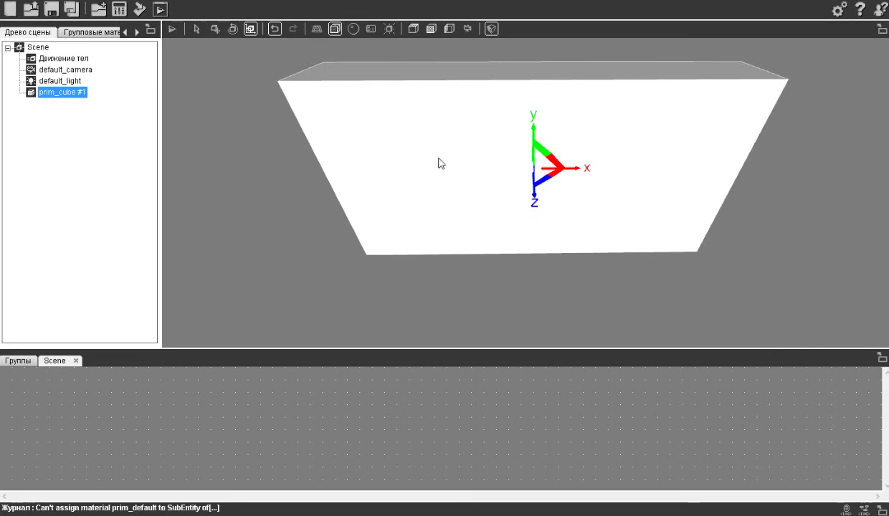
- Create a group material named cub1, saved in a new material script file primitiv.material in the assets/primitives folder
{"action": "left_click", "coordinate": [82, 32]}
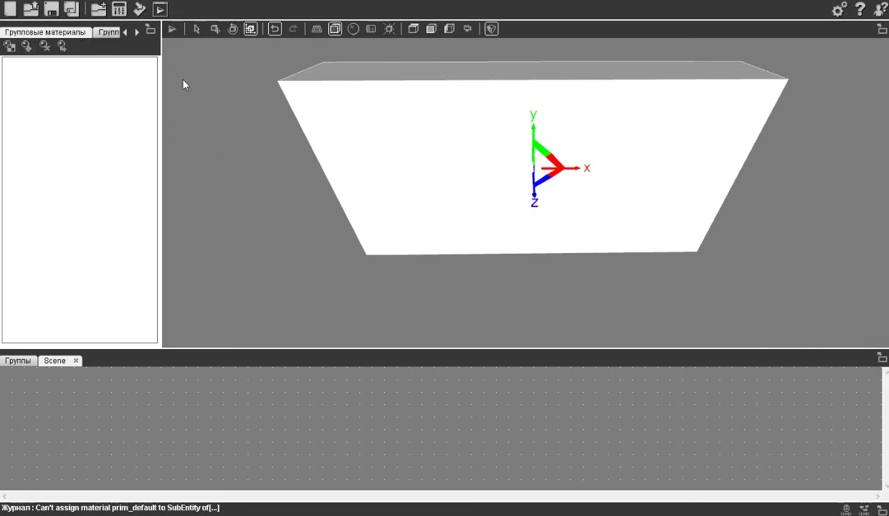
{"action": "left_click", "coordinate": [26, 46]}
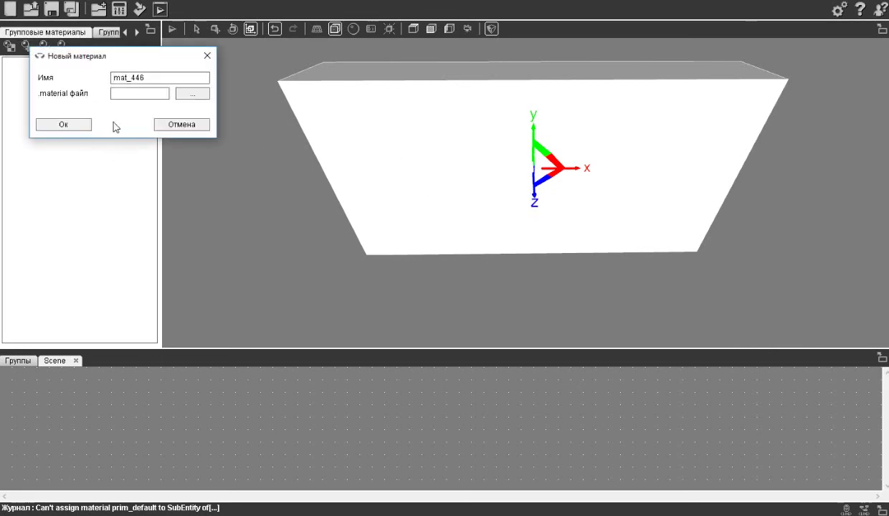
{"action": "left_click", "coordinate": [193, 95]}
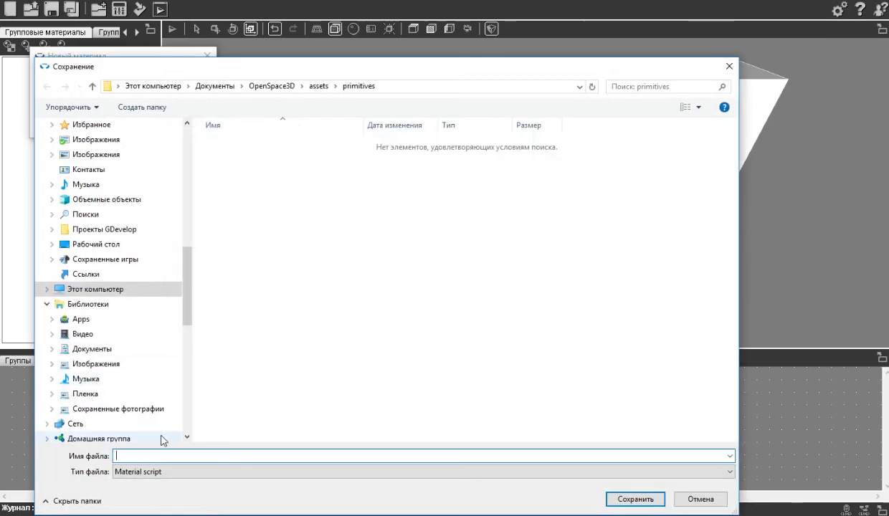
{"action": "type", "text": "p"}
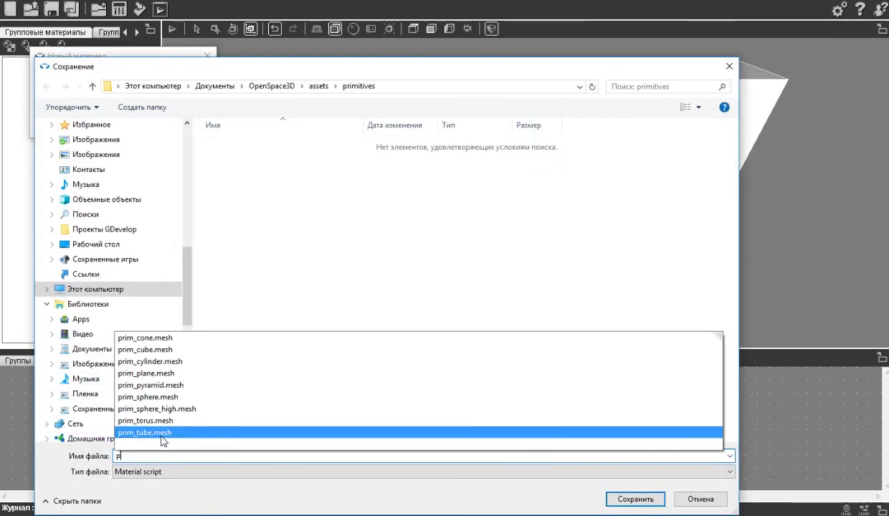
{"action": "type", "text": "rimit"}
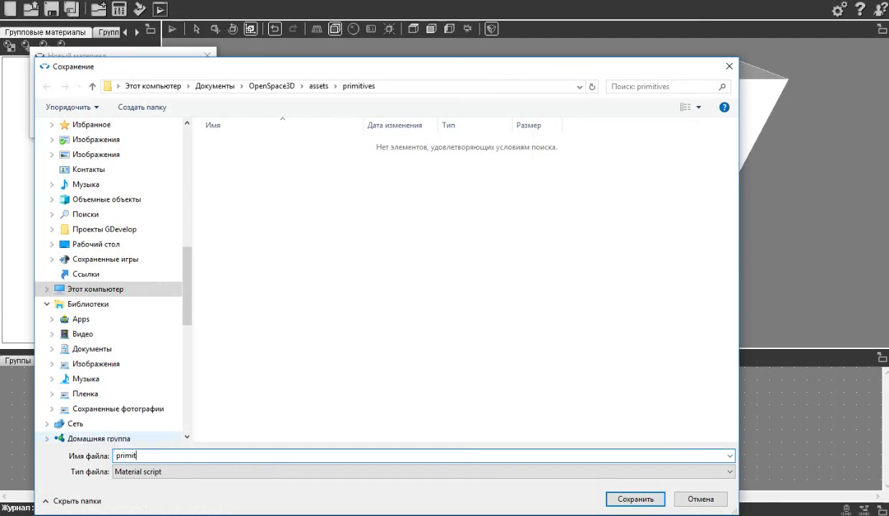
{"action": "type", "text": "iv"}
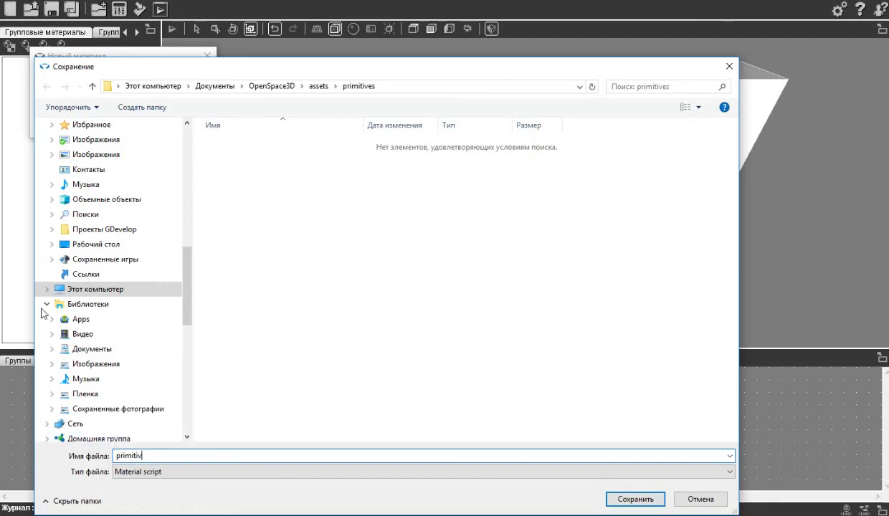
{"action": "left_click", "coordinate": [631, 499]}
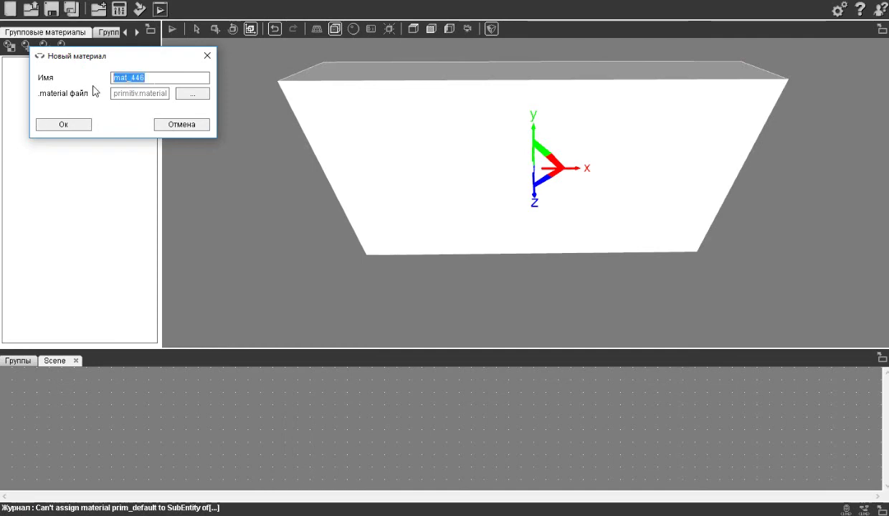
{"action": "type", "text": "cub1"}
{"action": "left_click", "coordinate": [63, 124]}
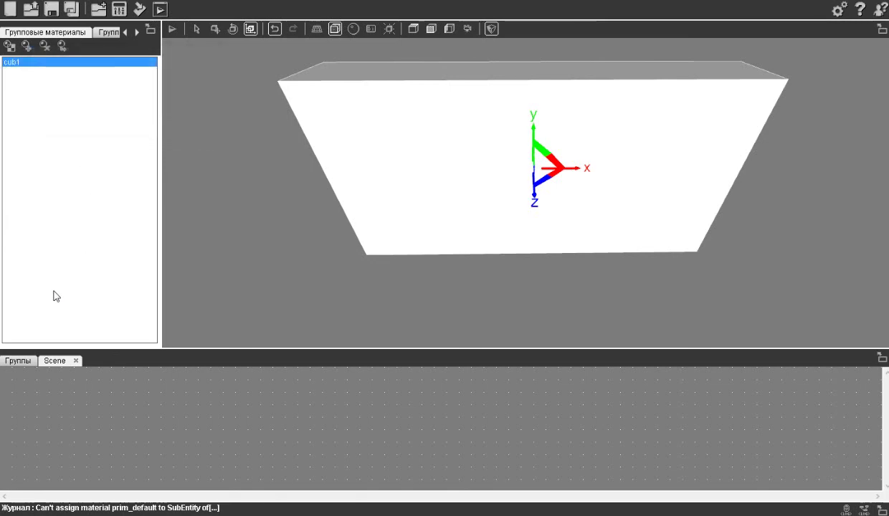
- Edit the cub1 material and load Box12b.jpg from the assets texture folder as its diffuse texture
{"action": "double_click", "coordinate": [24, 63]}
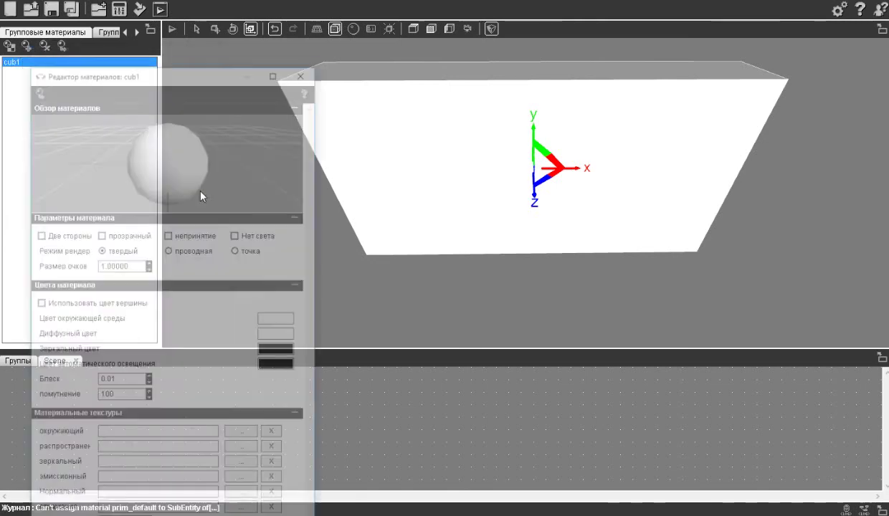
{"action": "left_click_drag", "start_coordinate": [179, 75], "coordinate": [177, 17]}
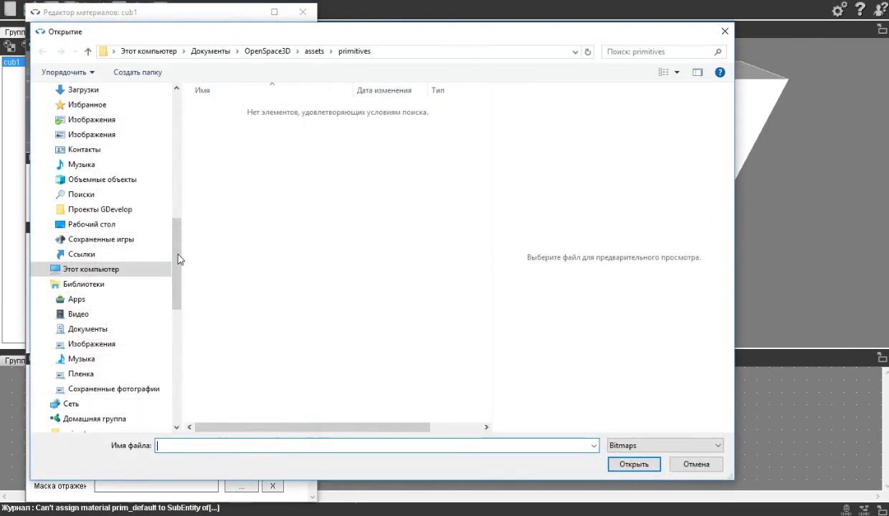
{"action": "left_click", "coordinate": [314, 51]}
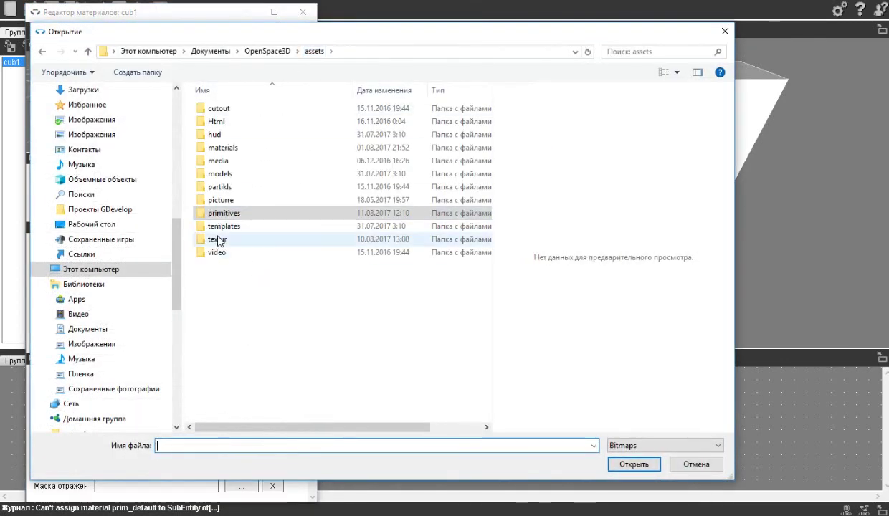
{"action": "double_click", "coordinate": [215, 239]}
{"action": "double_click", "coordinate": [229, 188]}
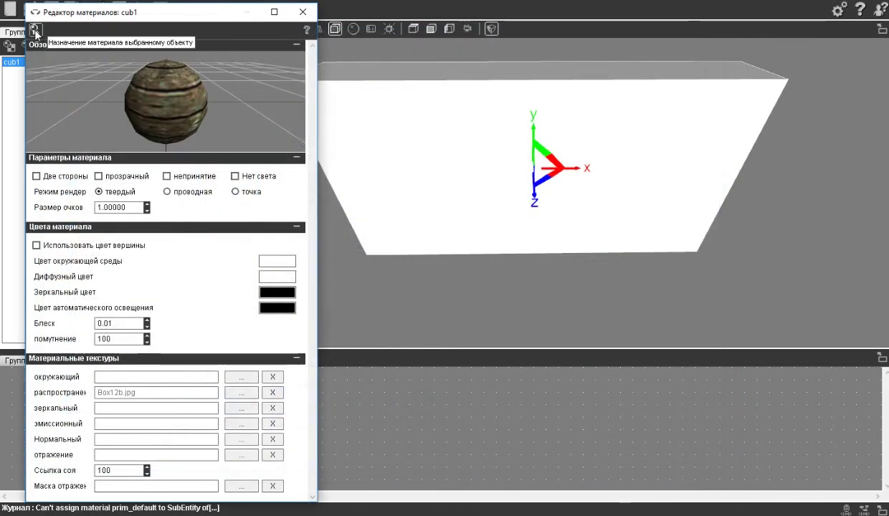
- Assign the cub1 material to the selected cube, inspect it from several angles, and close the material editor
{"action": "left_click_drag", "start_coordinate": [459, 128], "coordinate": [466, 107]}
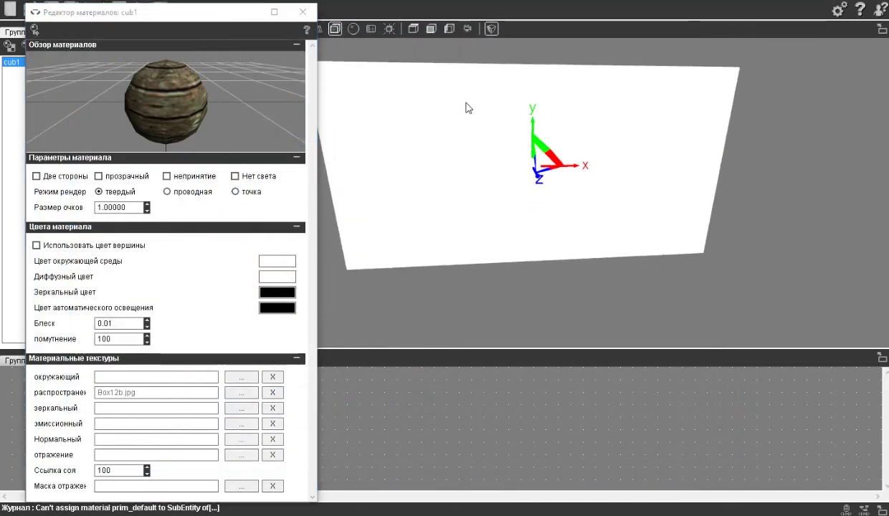
{"action": "left_click", "coordinate": [34, 29]}
{"action": "left_click_drag", "start_coordinate": [337, 144], "coordinate": [359, 287]}
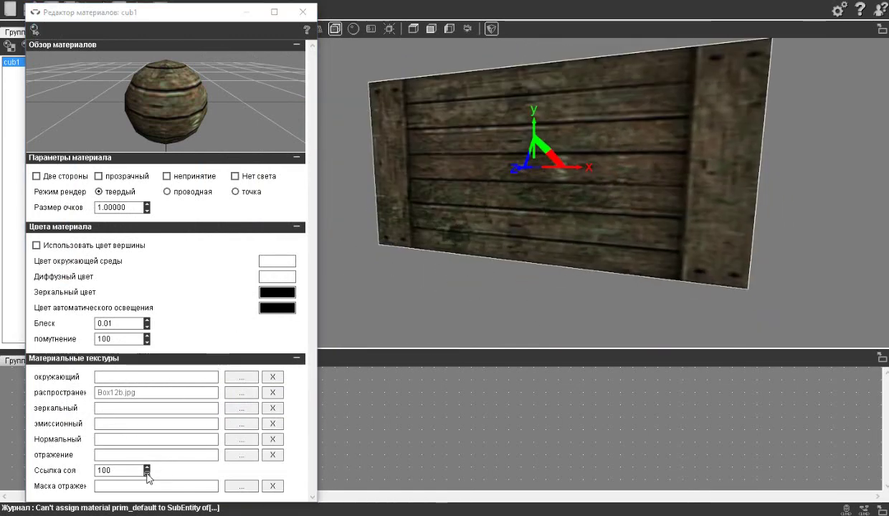
{"action": "left_click", "coordinate": [304, 13]}
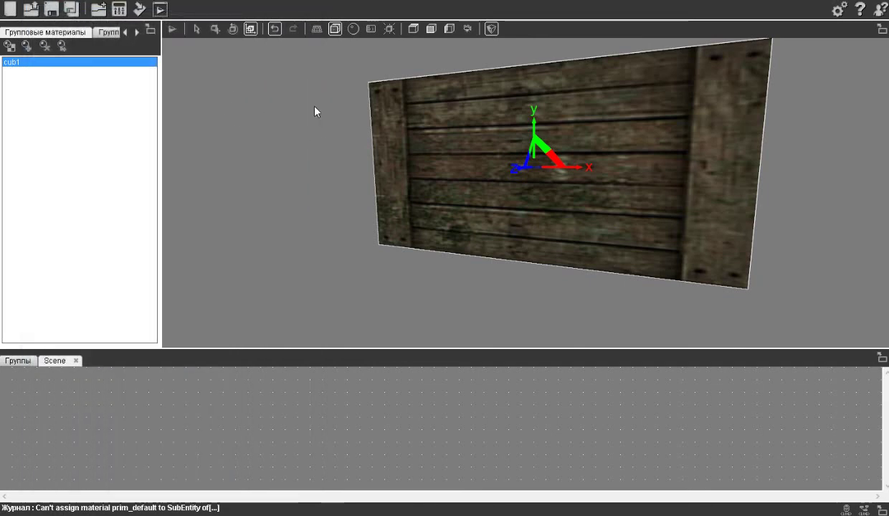
{"action": "middle_click_drag", "start_coordinate": [254, 97], "coordinate": [356, 142]}
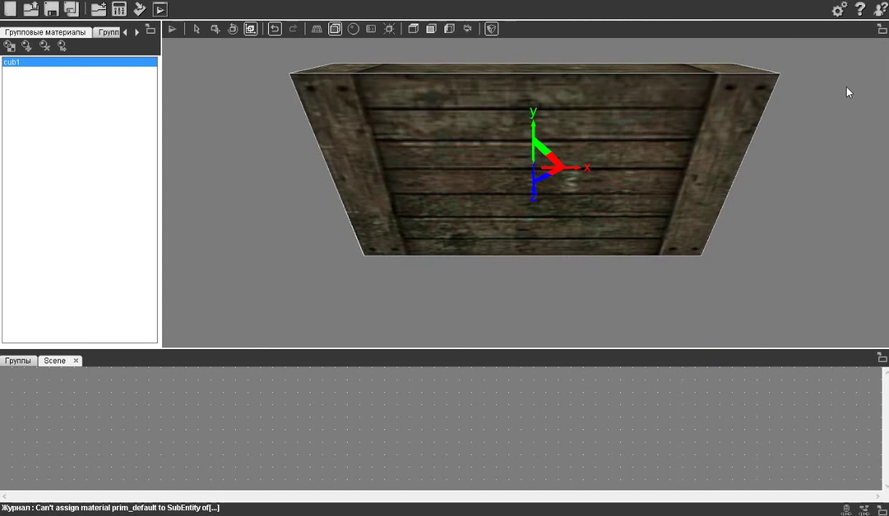